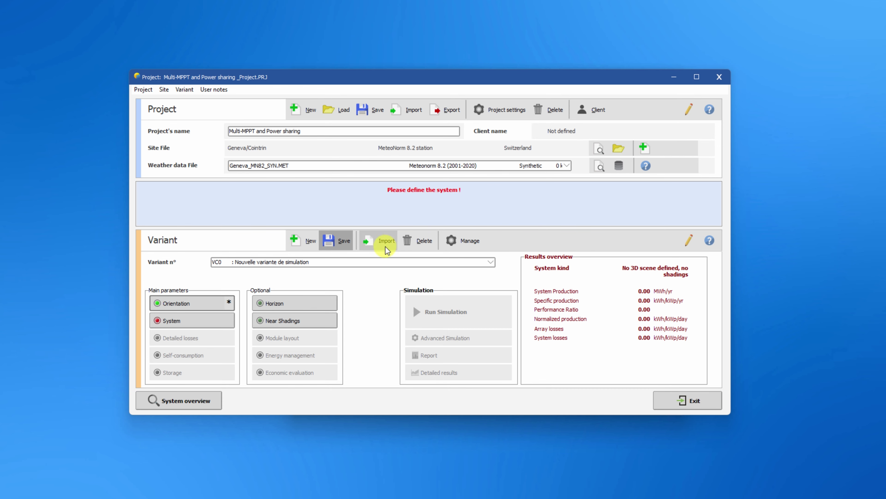
# Step: Define the first orientation as a Fixed Tilted Plane with a plane tilt of 30° and an azimuth of 20°
pyautogui.click(184, 302)
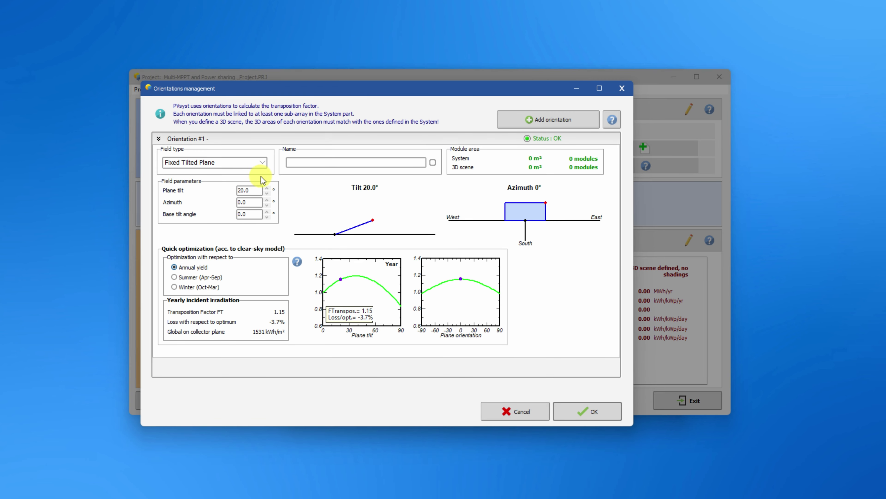
pyautogui.click(258, 164)
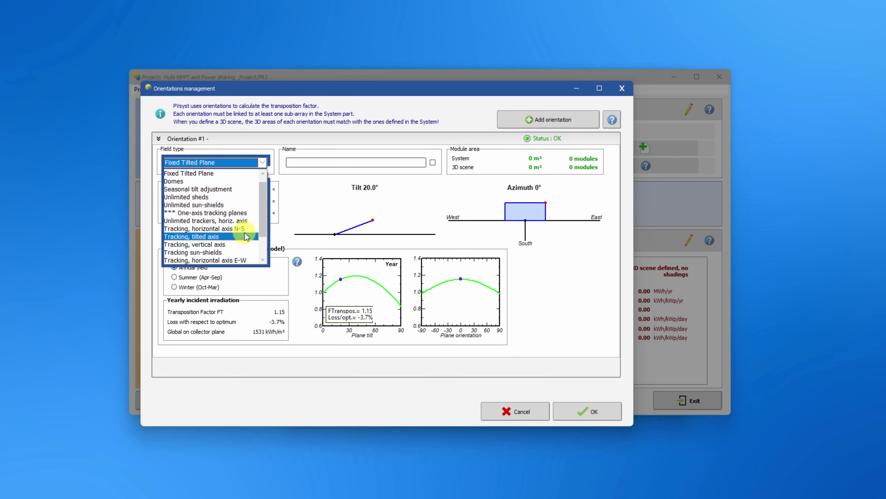
pyautogui.click(265, 163)
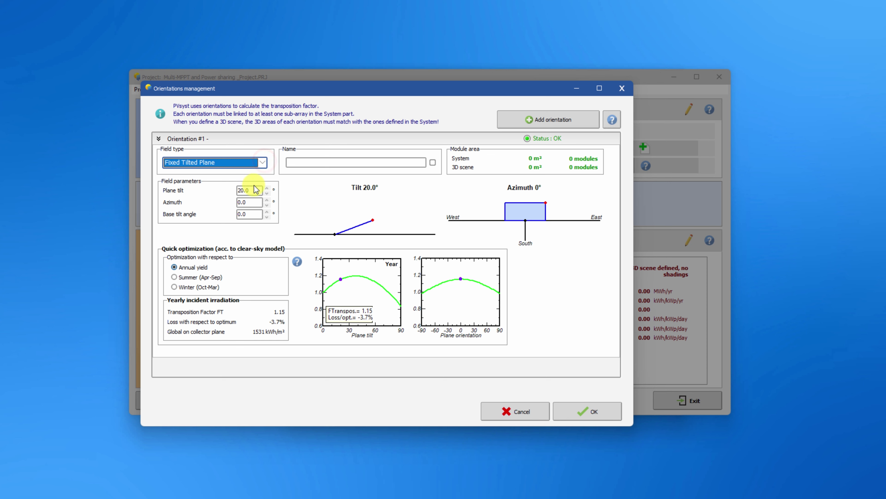
pyautogui.doubleClick(248, 190)
pyautogui.write('3')
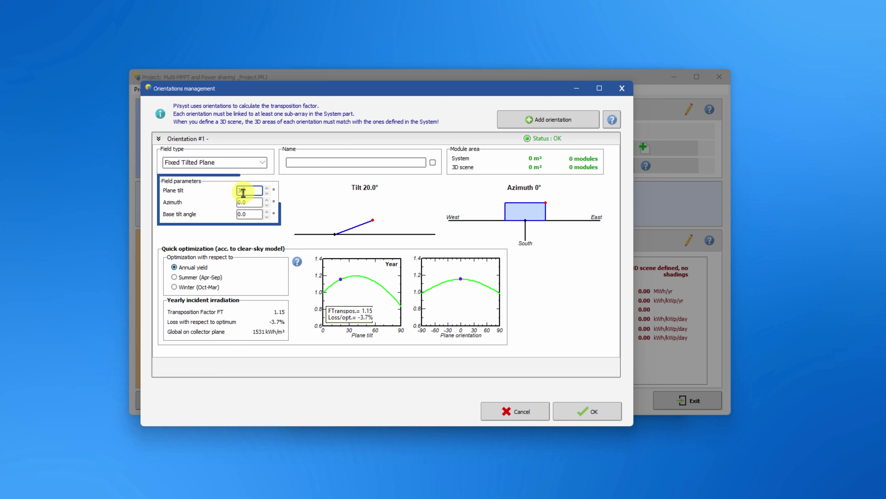
pyautogui.write('0')
pyautogui.press('Tab')
pyautogui.write('2')
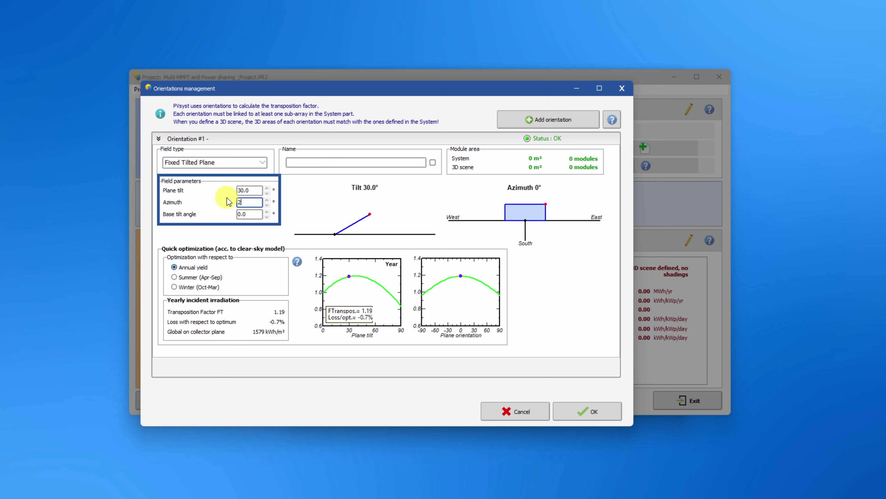
# Step: Name the orientation South-West and confirm the orientation settings
pyautogui.click(305, 163)
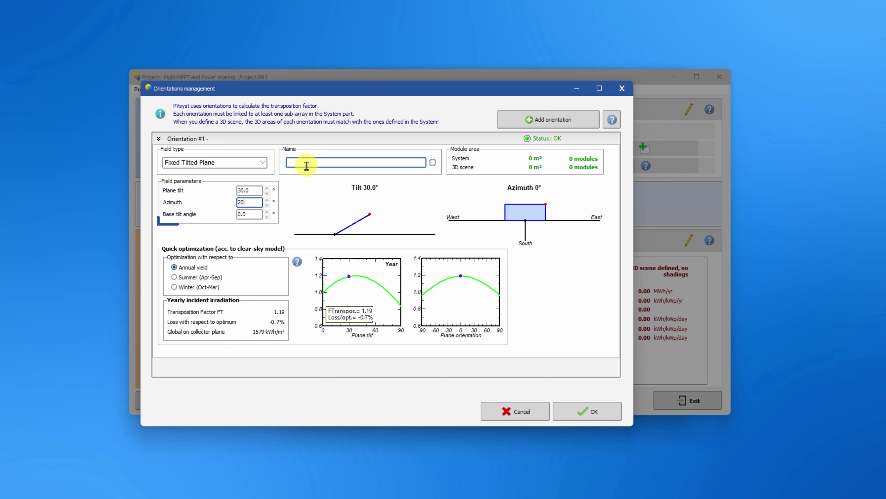
pyautogui.write('South-West')
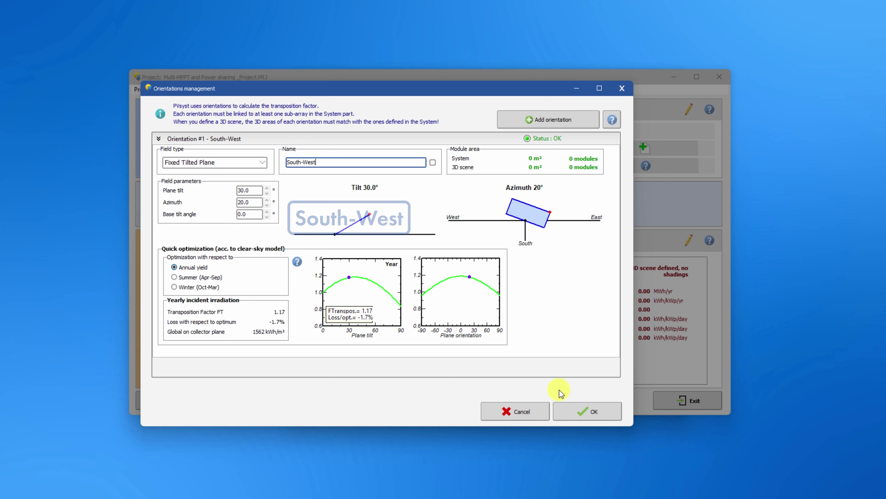
pyautogui.click(587, 411)
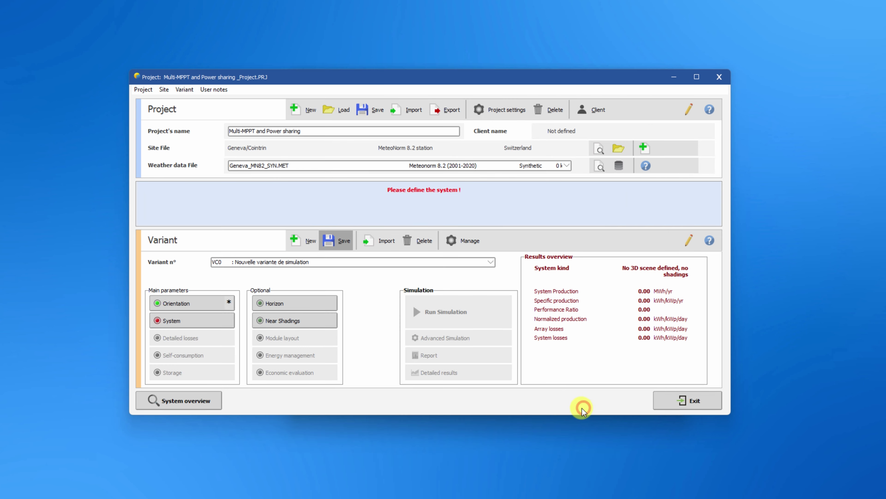
# Step: In the system definition, choose the Generic Mono 340 Wp Twin 120 half-cell module and the Generic 12 kWac inverter with 2 MPPT
pyautogui.click(196, 319)
pyautogui.click(443, 184)
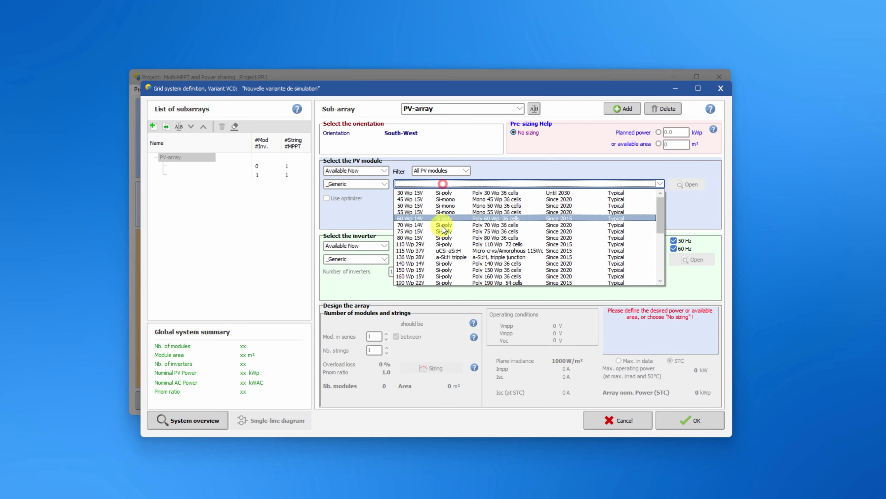
pyautogui.scroll(-2, 446, 227)
pyautogui.click(442, 276)
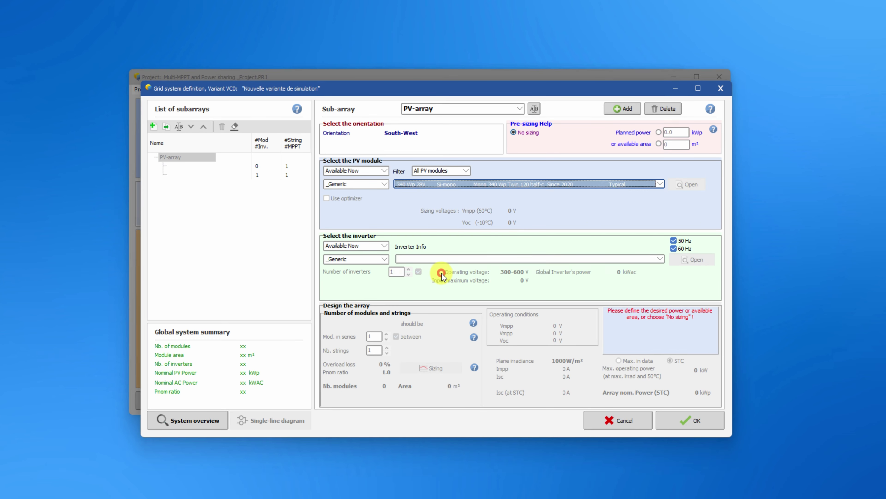
pyautogui.click(443, 259)
pyautogui.scroll(-1, 449, 321)
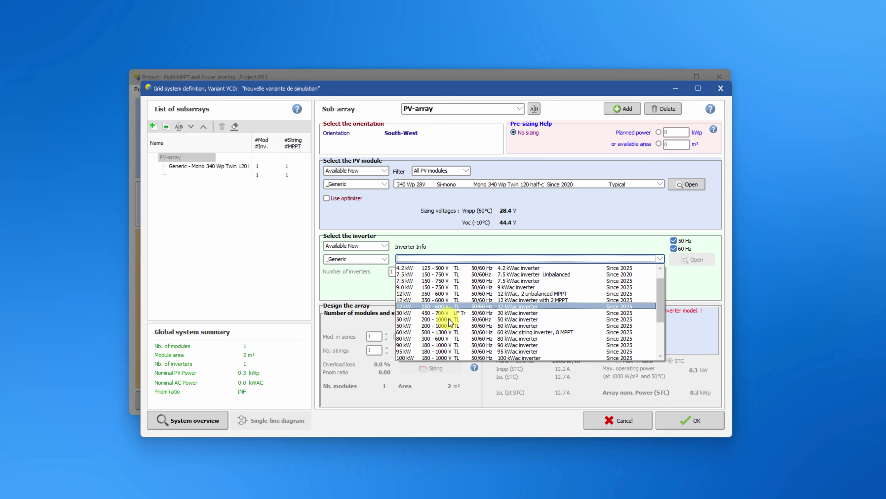
pyautogui.click(448, 299)
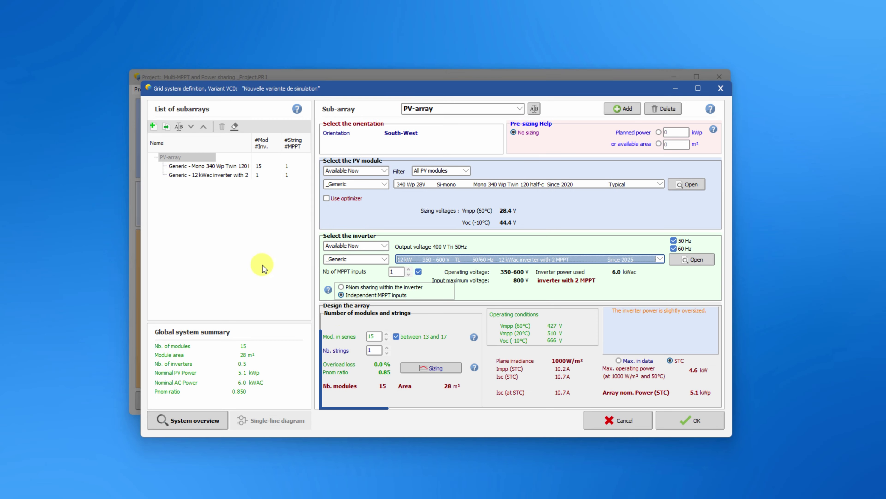
# Step: Set the PV array to 17 modules in series and rename it Sub-array #1
pyautogui.click(386, 333)
pyautogui.click(387, 334)
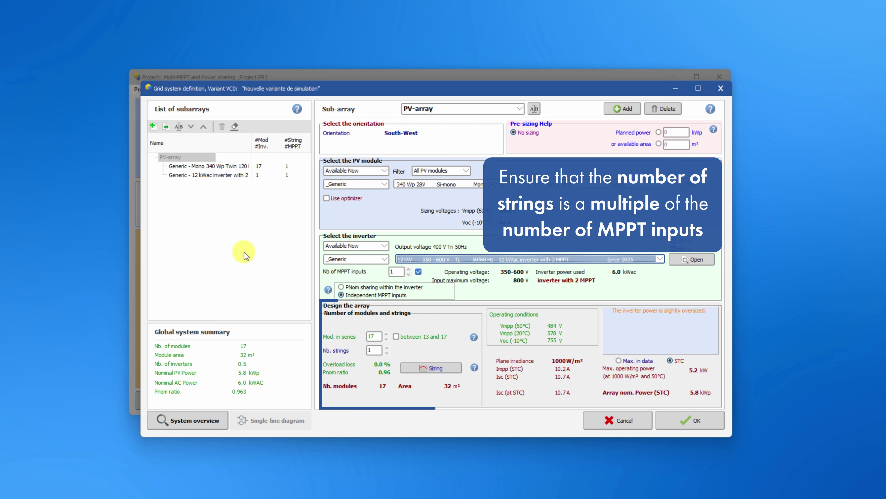
pyautogui.click(171, 157)
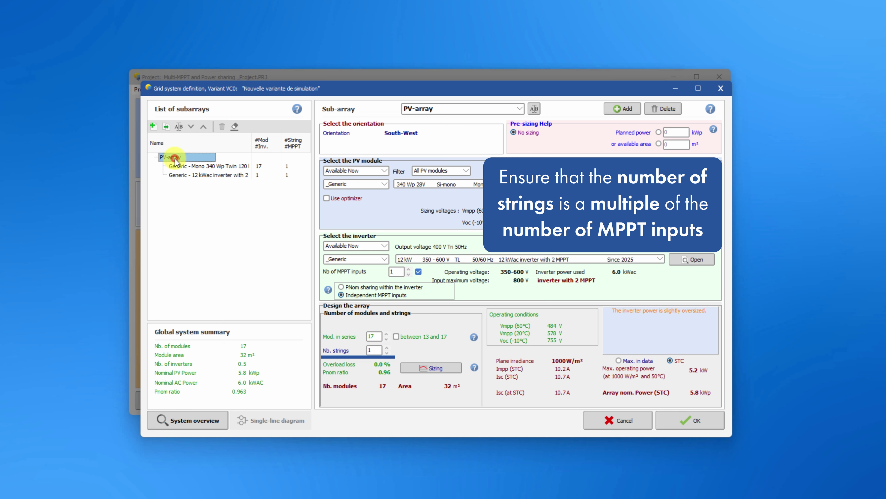
pyautogui.click(179, 127)
pyautogui.press('Delete')
pyautogui.click(191, 236)
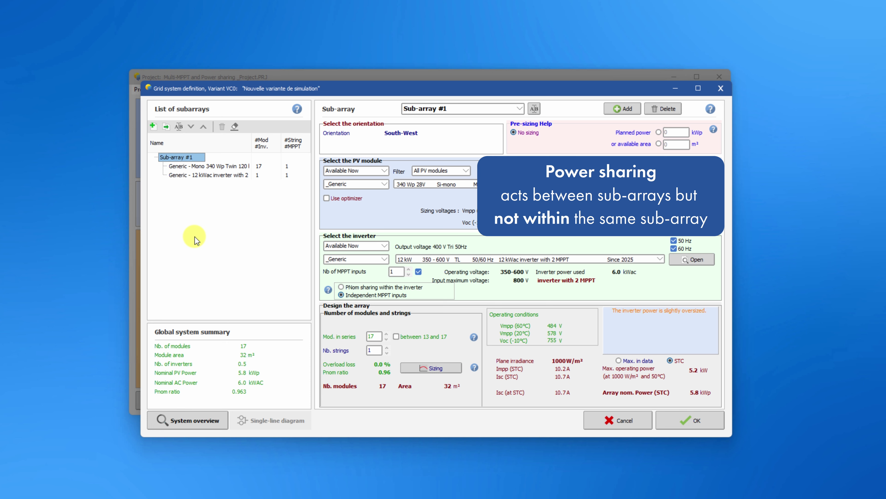
# Step: Duplicate Sub-array #1 and give the copy 2 strings of 13 modules in series
pyautogui.click(167, 128)
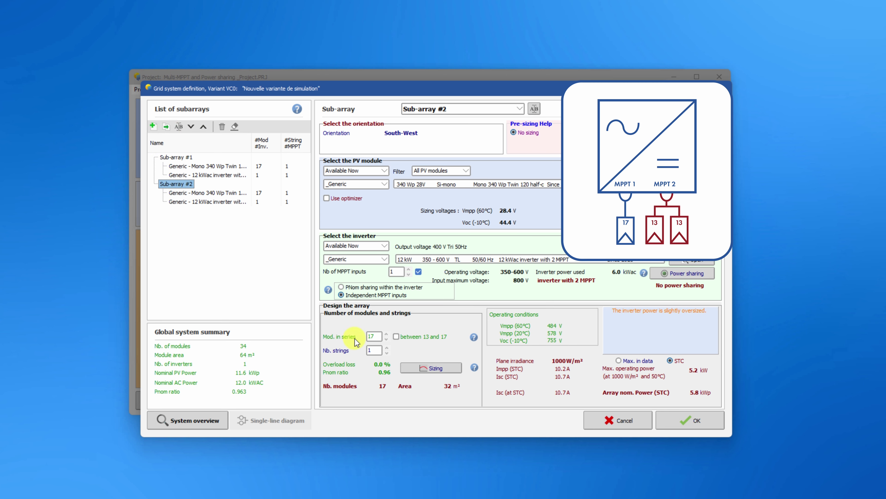
pyautogui.doubleClick(372, 347)
pyautogui.write('2')
pyautogui.doubleClick(371, 336)
pyautogui.write('13')
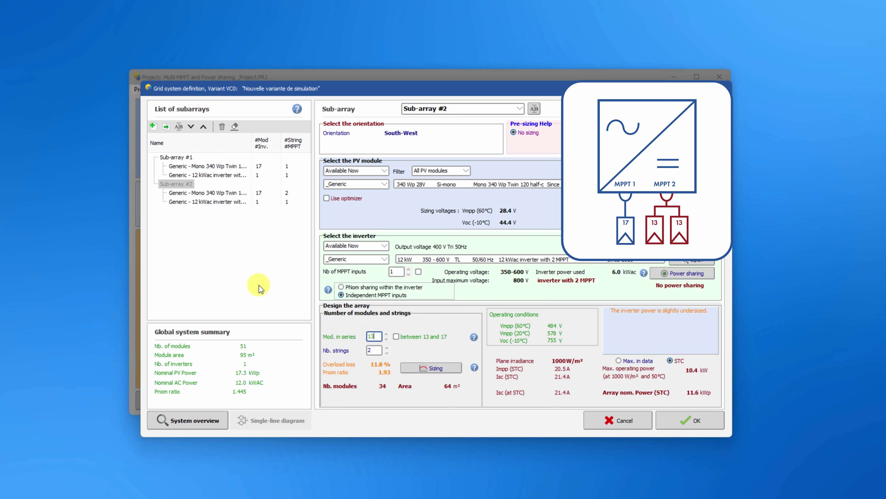
pyautogui.click(243, 272)
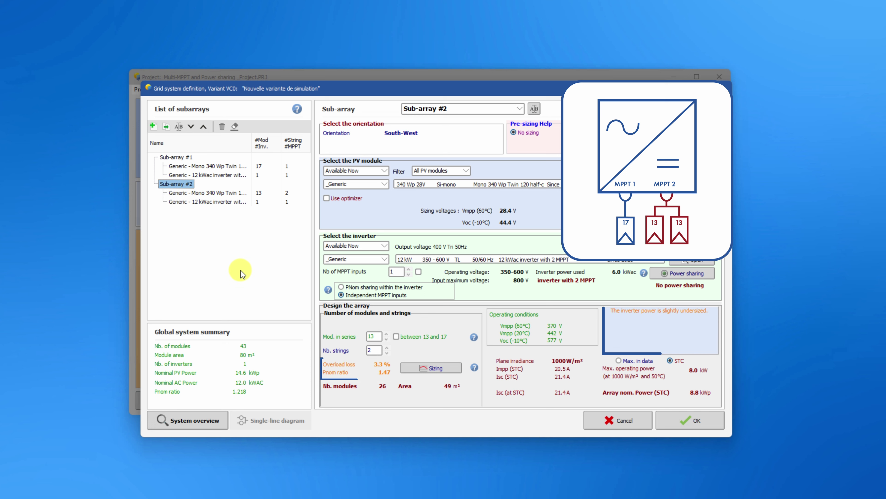
# Step: Enable nominal power sharing between MPPT inputs and assign Sub-array #1 and Sub-array #2 to one configuration of the 12 kWac inverter
pyautogui.click(182, 158)
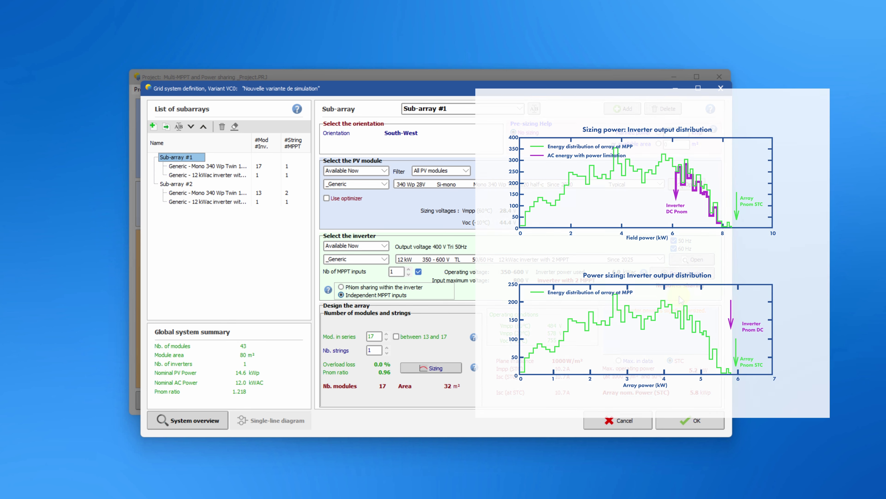
pyautogui.click(683, 274)
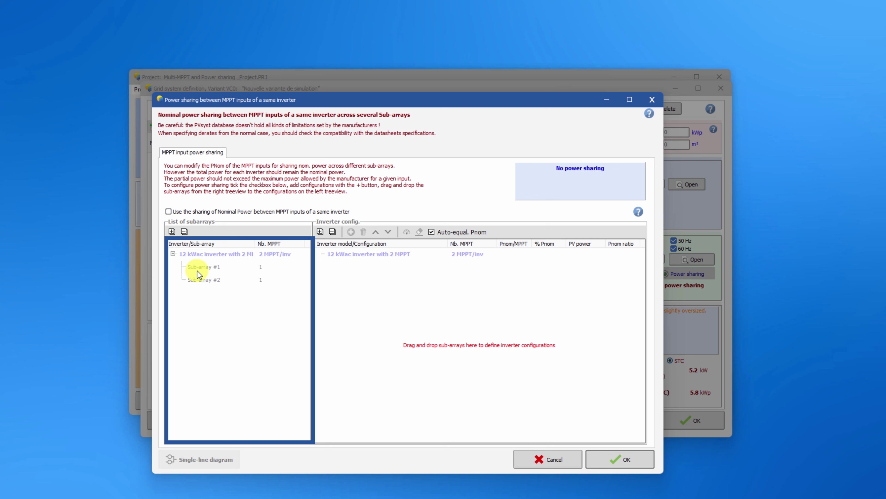
pyautogui.click(168, 211)
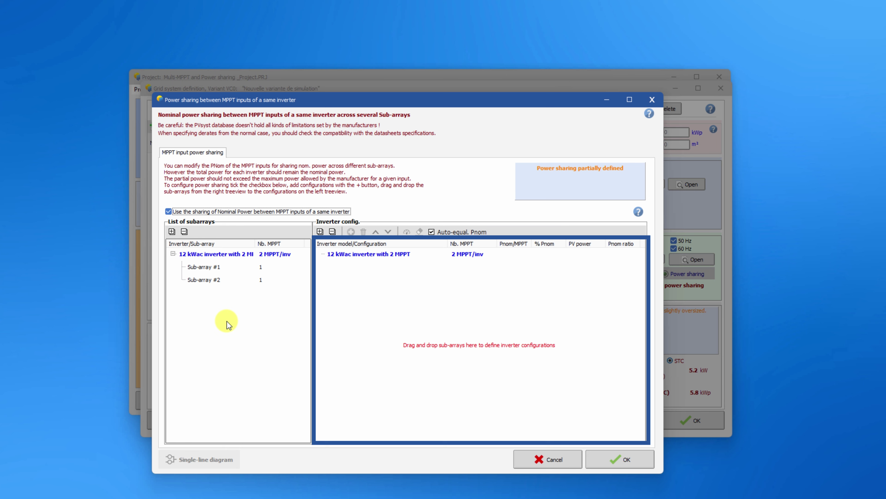
pyautogui.moveTo(213, 267); pyautogui.dragTo(357, 257)
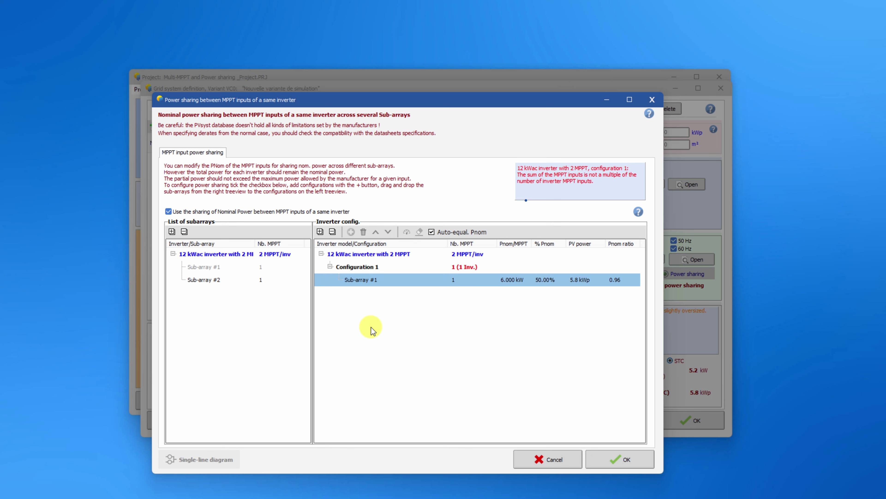
pyautogui.moveTo(215, 280); pyautogui.dragTo(359, 269)
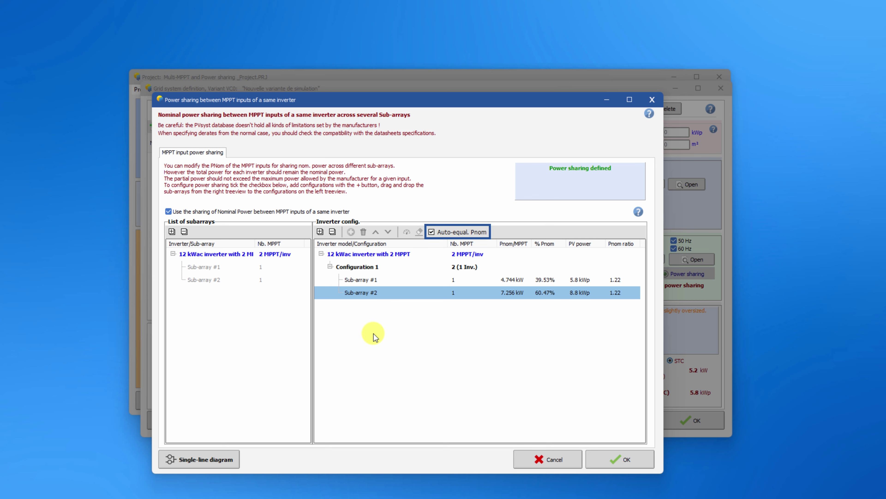
# Step: Try resetting both sub-arrays' nominal power shares with Auto-equal. Pnom off, and turn that option back on
pyautogui.click(432, 232)
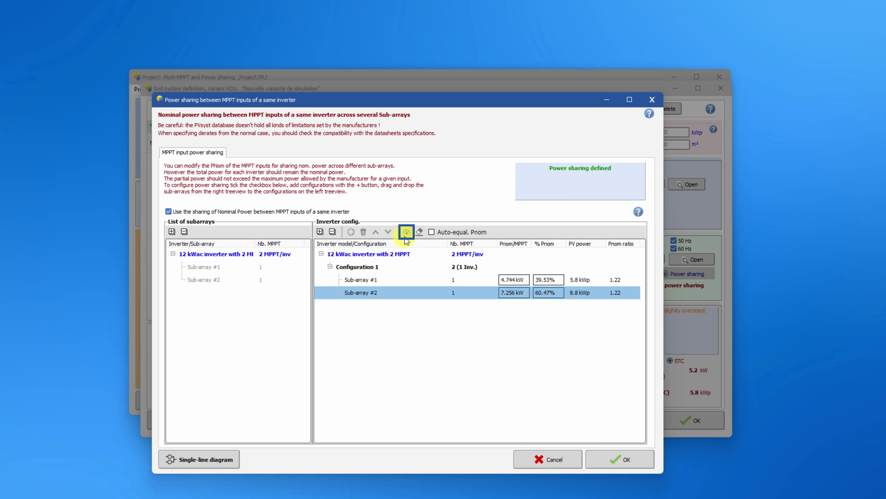
pyautogui.click(418, 234)
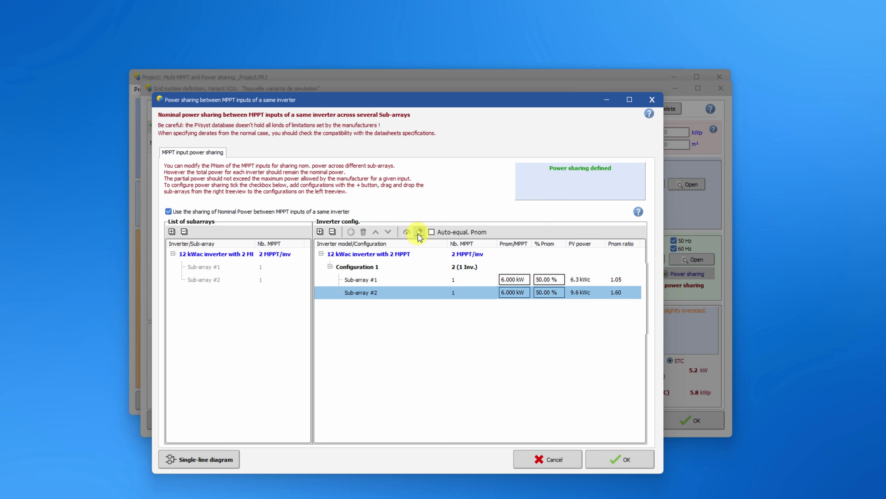
pyautogui.click(432, 232)
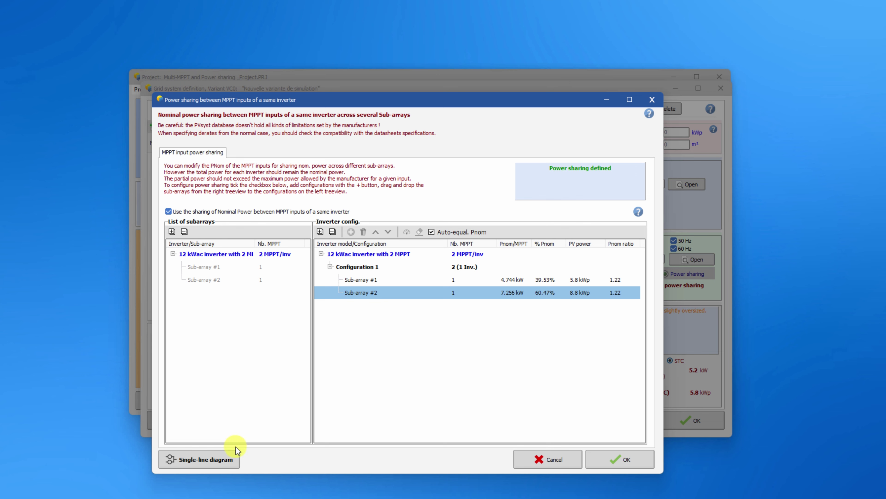
# Step: Review the single-line diagram of the inverter configuration and confirm the power sharing definition
pyautogui.click(217, 458)
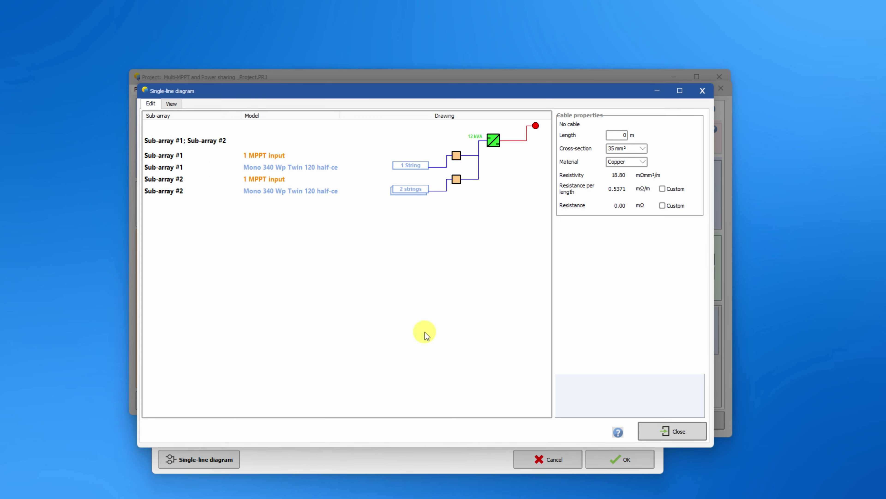
pyautogui.click(660, 427)
pyautogui.click(622, 458)
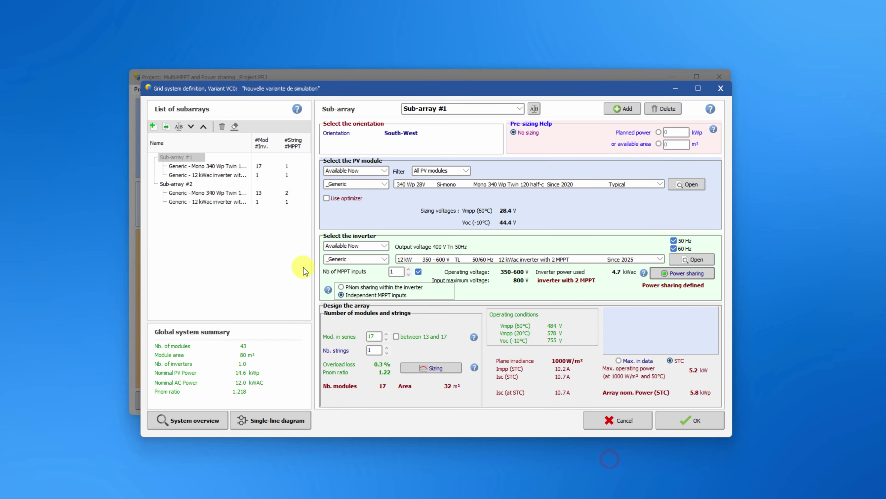
# Step: Add a third sub-array with the Generic Mono 340 Wp Twin 120 half-cell module and the 60 kWac string inverter with 8 MPPT
pyautogui.click(154, 127)
pyautogui.click(421, 184)
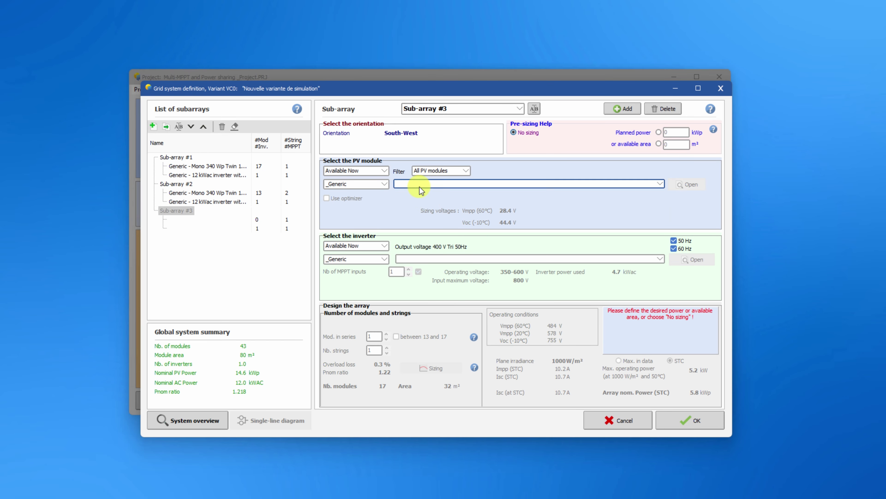
pyautogui.scroll(-1, 433, 251)
pyautogui.scroll(-1, 433, 251)
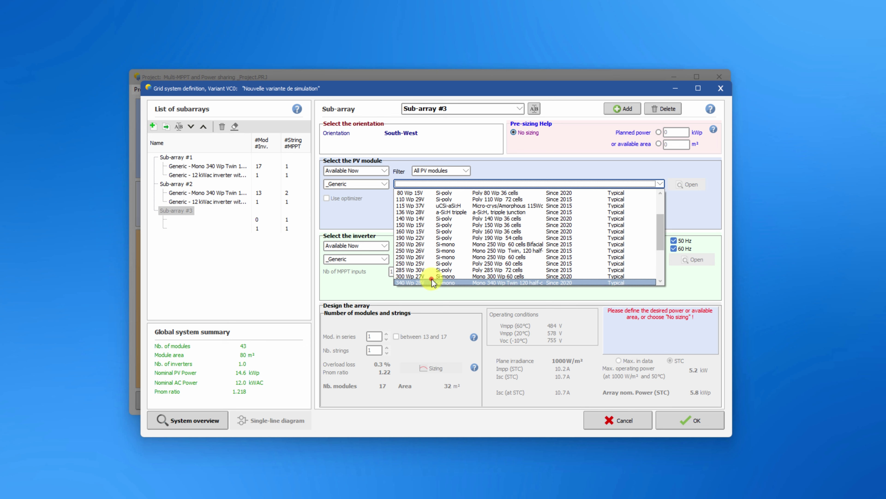
pyautogui.click(432, 276)
pyautogui.click(426, 258)
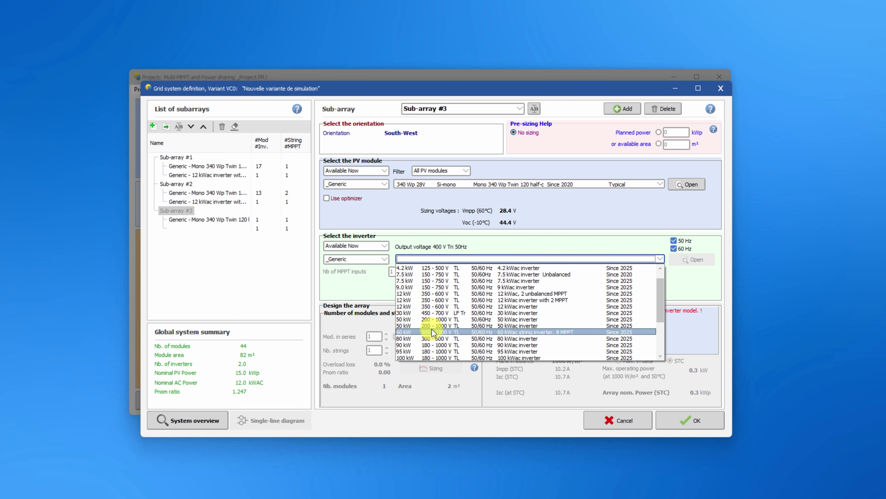
pyautogui.click(432, 344)
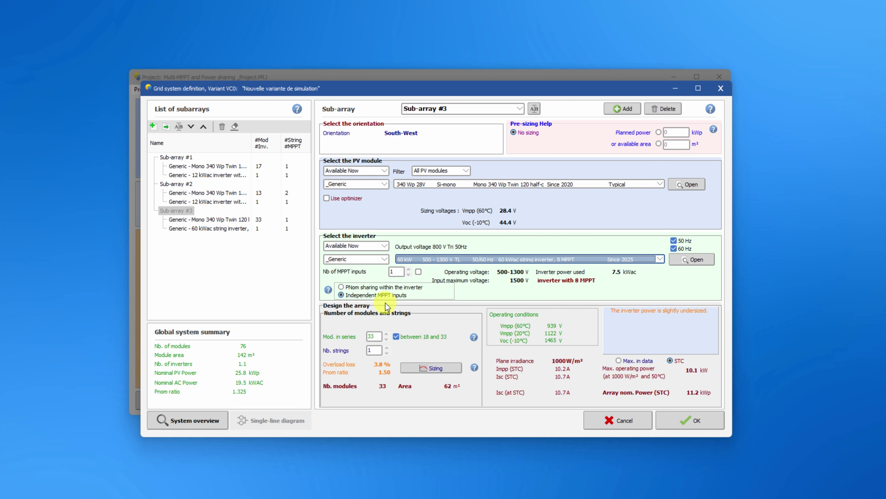
pyautogui.click(229, 275)
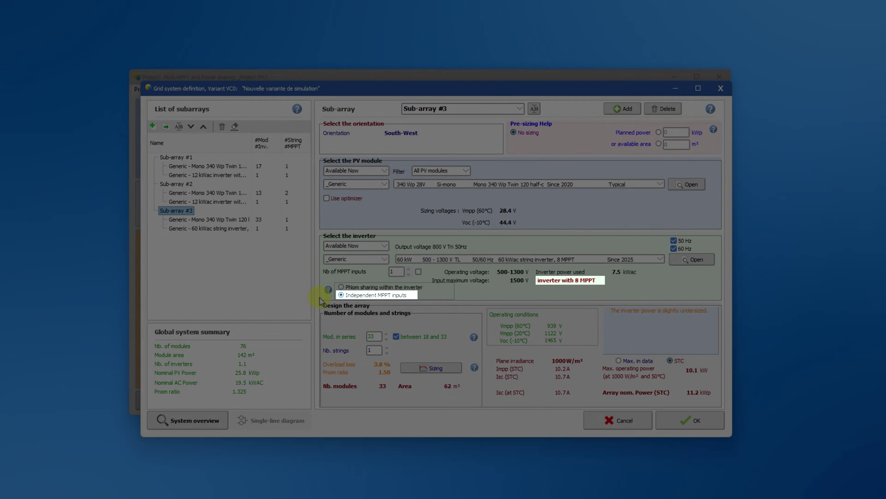
# Step: Set Sub-array #3 to 4 MPPT inputs, with 20 modules in series and 5 strings
pyautogui.doubleClick(396, 271)
pyautogui.write('4')
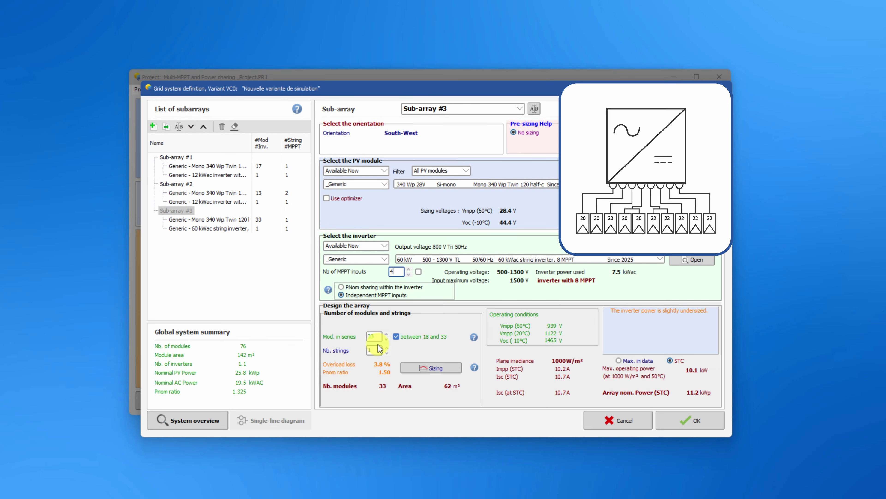
pyautogui.doubleClick(374, 336)
pyautogui.write('20')
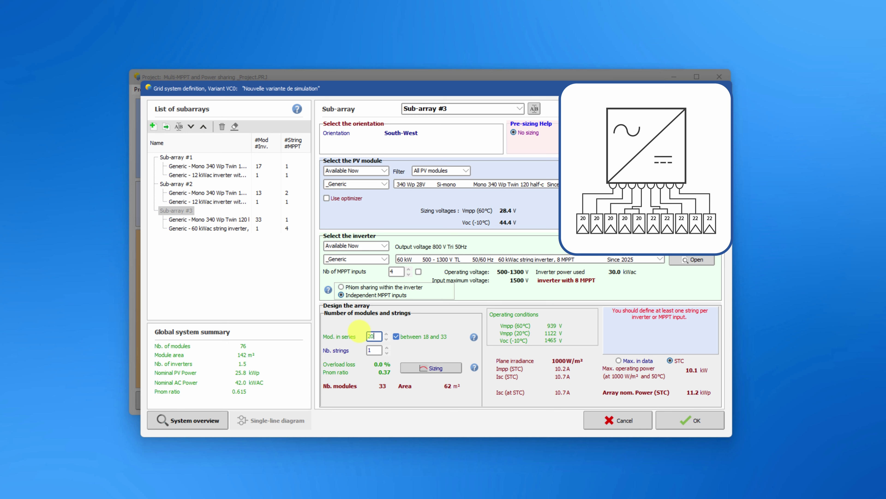
pyautogui.press('Tab')
pyautogui.write('5')
pyautogui.click(251, 267)
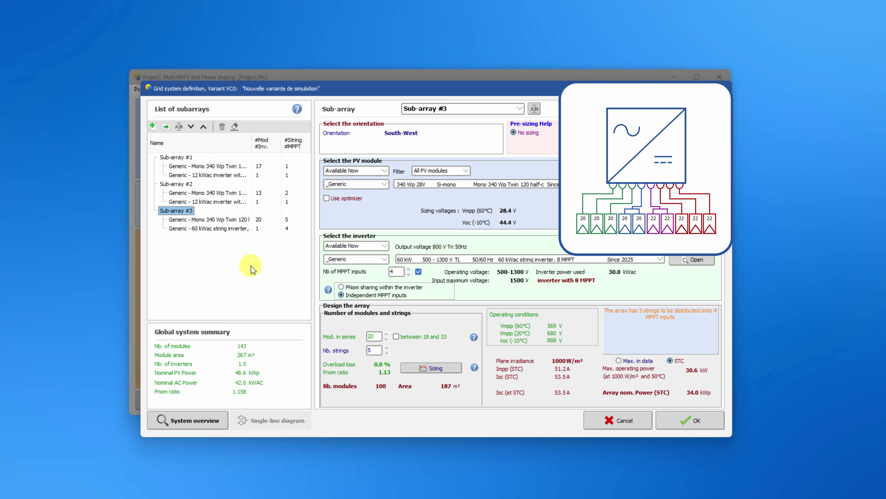
# Step: Reduce Sub-array #3 to 3 MPPT inputs and 3 strings
pyautogui.click(408, 274)
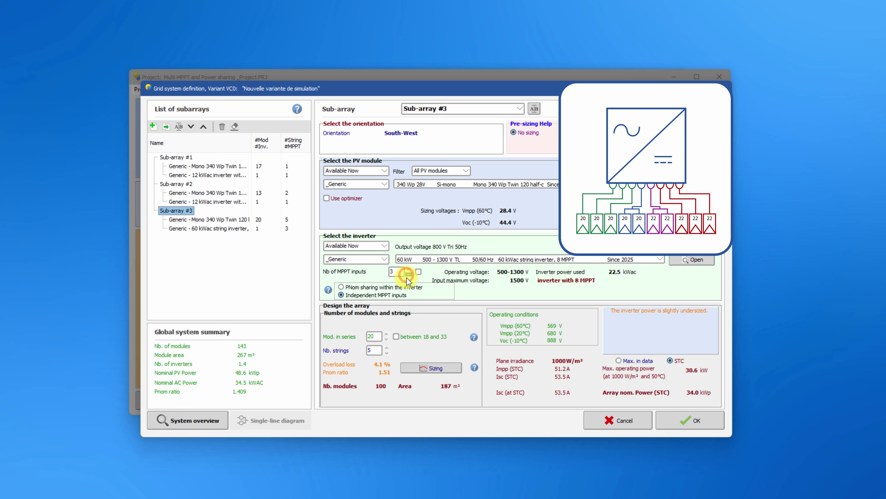
pyautogui.click(387, 353)
pyautogui.click(387, 353)
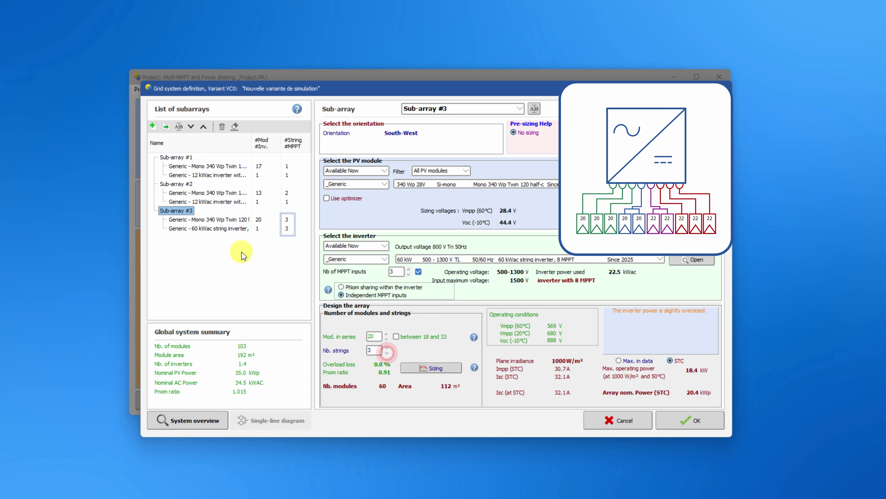
# Step: Duplicate Sub-array #3 and set the copy, Sub-array #4, to 1 MPPT input and 2 strings
pyautogui.click(166, 126)
pyautogui.click(409, 275)
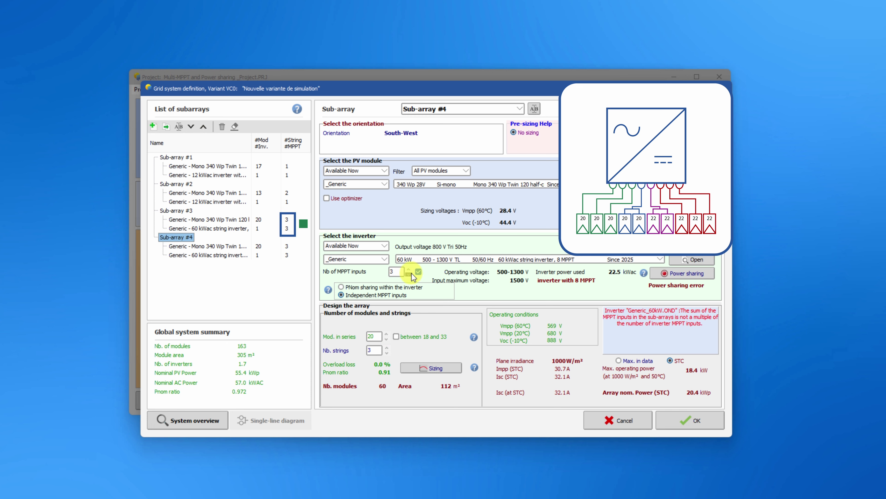
pyautogui.click(410, 276)
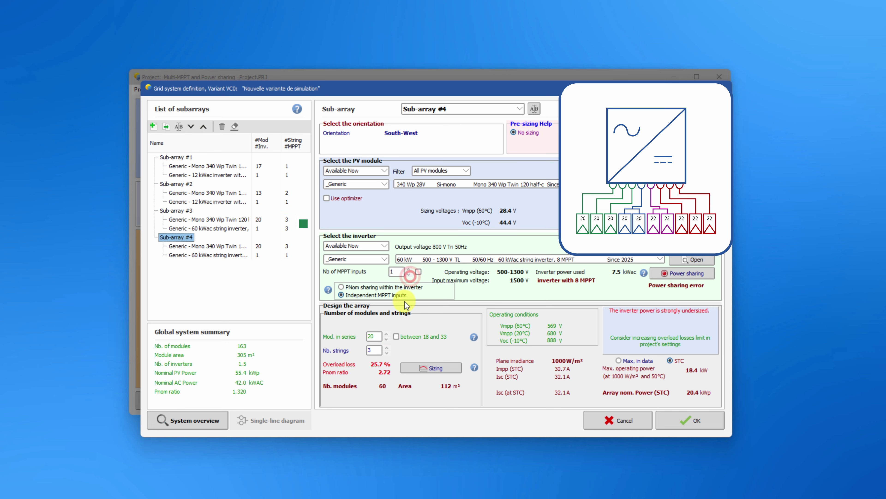
pyautogui.click(386, 353)
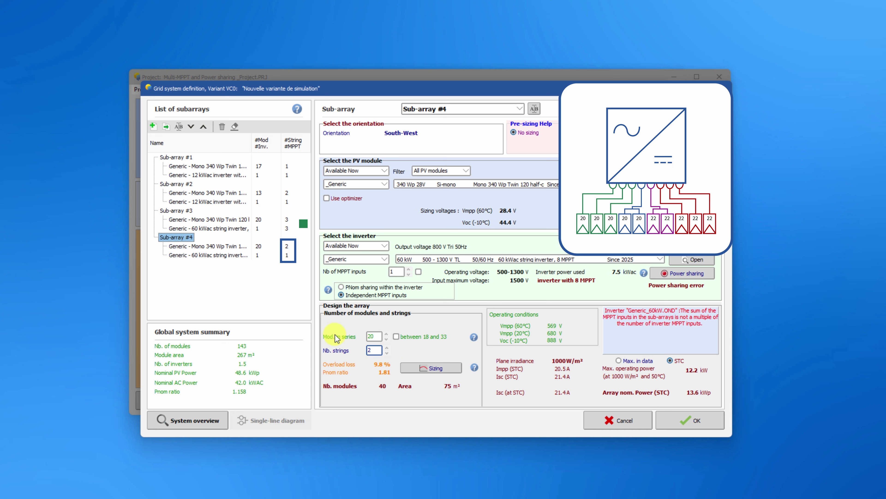
# Step: Duplicate Sub-array #3 as a fifth sub-array and set it to 22 modules in series
pyautogui.click(172, 208)
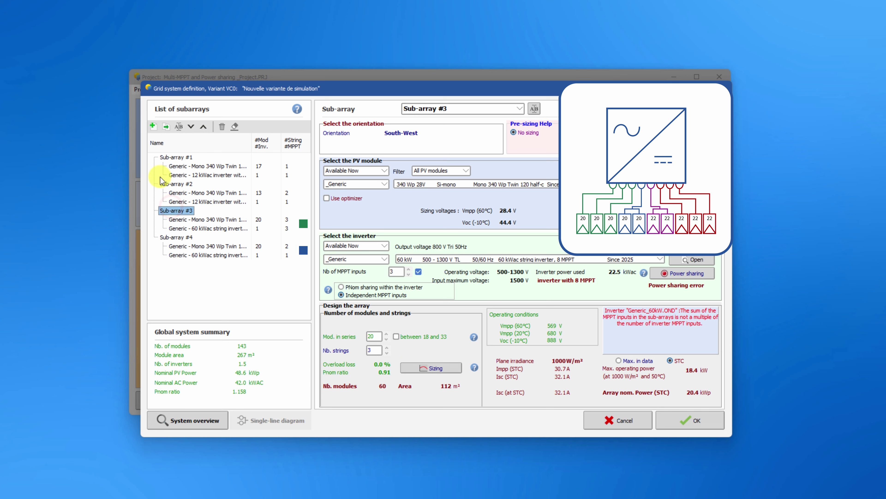
pyautogui.click(167, 127)
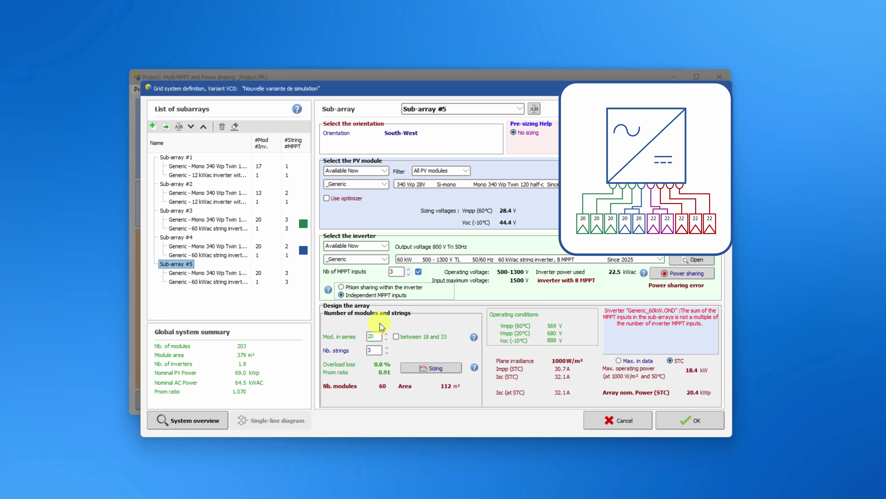
pyautogui.click(387, 337)
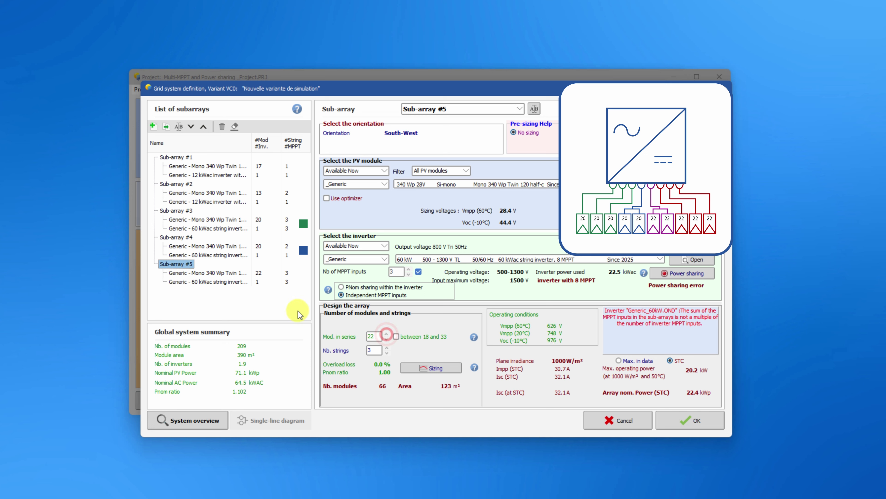
# Step: Duplicate Sub-array #4 as a sixth sub-array and set it to 22 modules in series
pyautogui.click(177, 237)
pyautogui.click(166, 127)
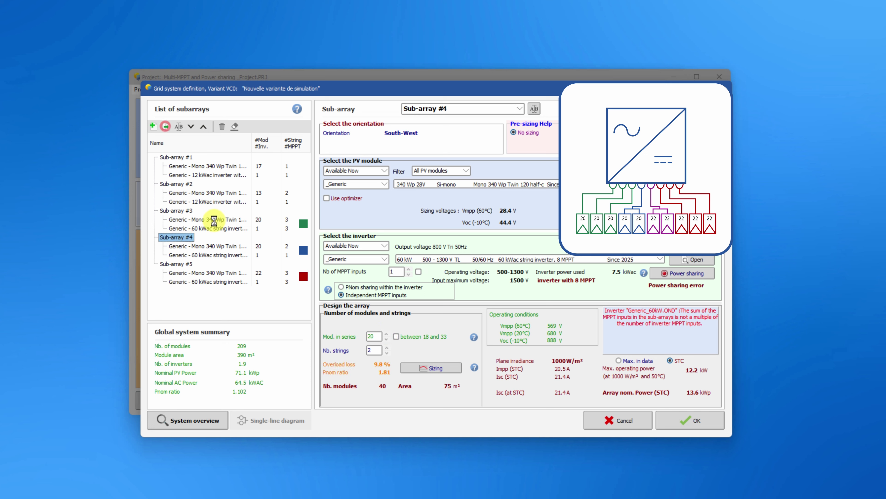
pyautogui.click(387, 335)
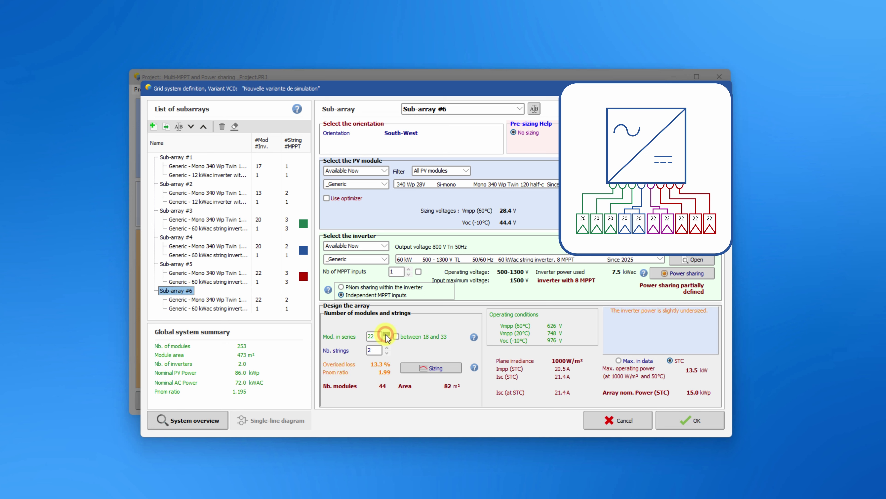
# Step: Assign Sub-arrays #3, #4, #5 and #6 to one power sharing configuration of the 60 kWac string inverter and confirm the definition
pyautogui.click(687, 274)
pyautogui.moveTo(204, 305); pyautogui.dragTo(356, 316)
pyautogui.moveTo(223, 332); pyautogui.dragTo(380, 318)
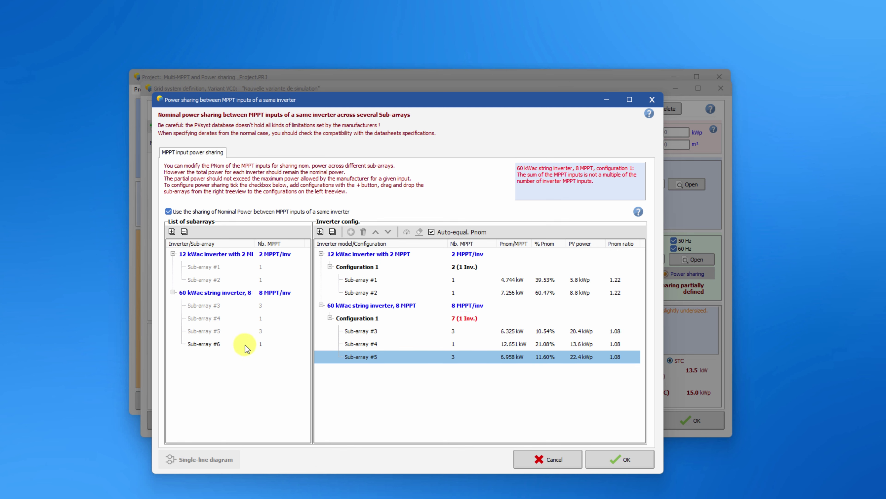
pyautogui.moveTo(242, 345); pyautogui.dragTo(415, 385)
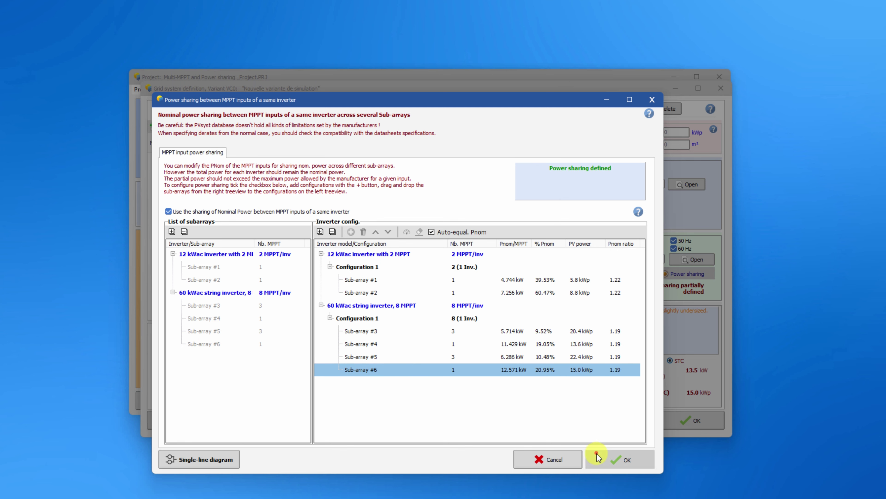
pyautogui.click(616, 459)
# Step: Set Sub-array #3 to 6 MPPT inputs and 6 strings, and Sub-array #4 to 2 MPPT inputs and 4 strings
pyautogui.click(176, 213)
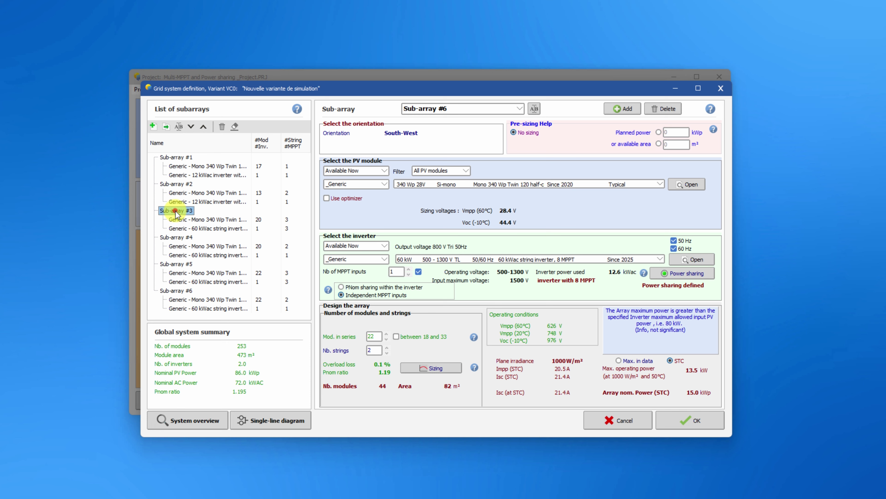
pyautogui.doubleClick(408, 269)
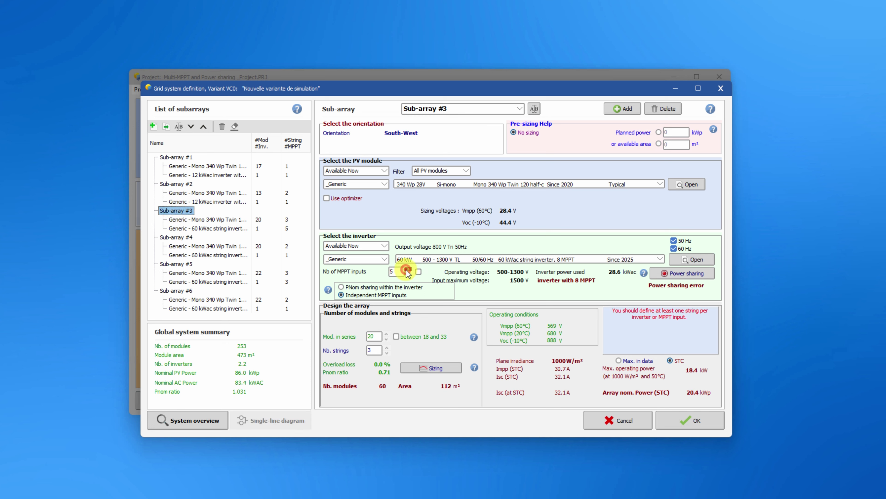
pyautogui.doubleClick(386, 348)
pyautogui.doubleClick(386, 349)
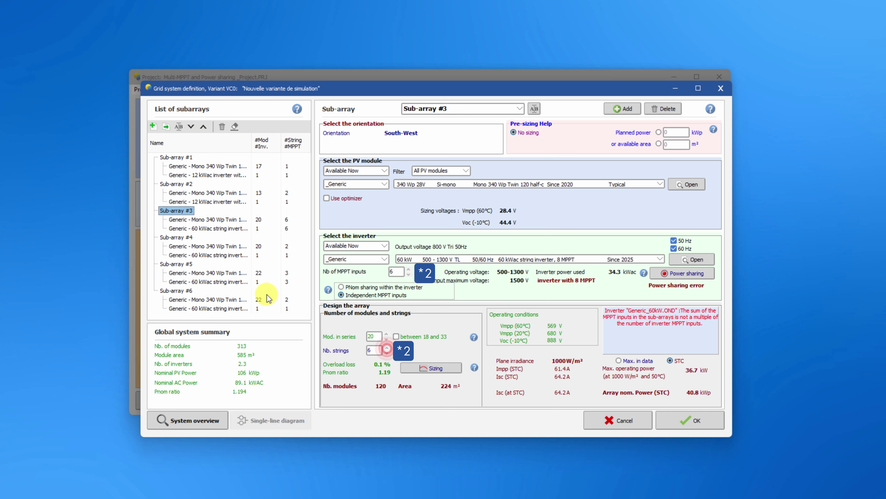
pyautogui.click(176, 237)
pyautogui.click(409, 269)
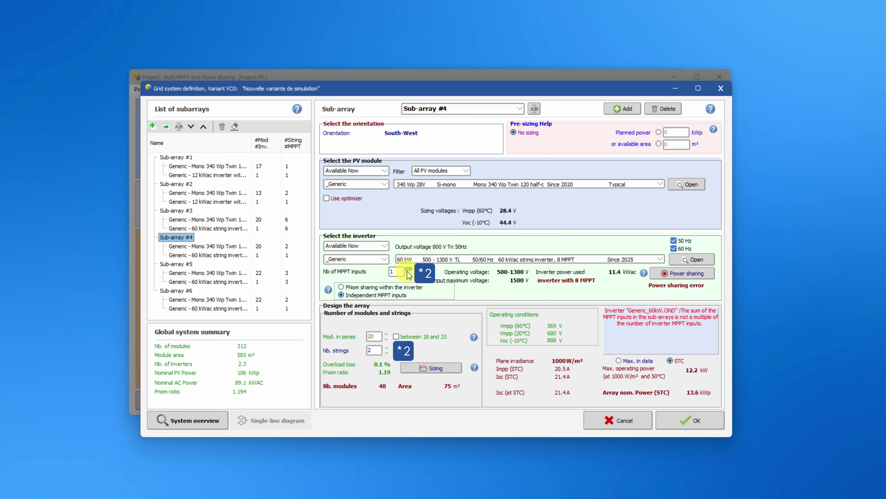
pyautogui.doubleClick(386, 348)
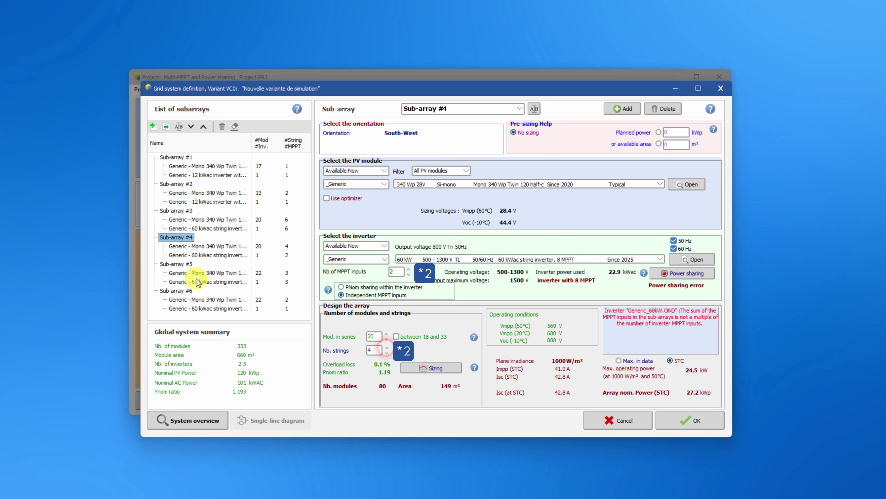
# Step: Set Sub-array #5 to 6 MPPT inputs and 6 strings, and Sub-array #6 to 2 MPPT inputs and 4 strings
pyautogui.click(176, 263)
pyautogui.click(408, 271)
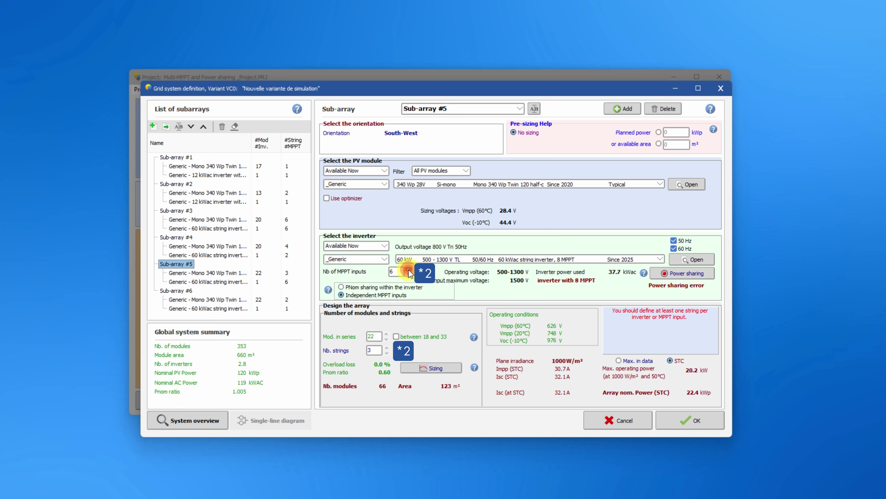
pyautogui.doubleClick(387, 348)
pyautogui.click(176, 290)
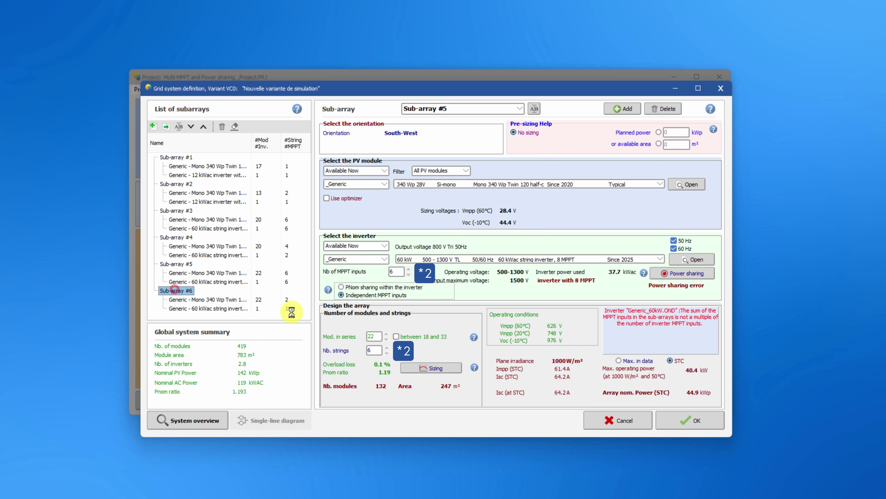
pyautogui.click(408, 270)
pyautogui.doubleClick(387, 347)
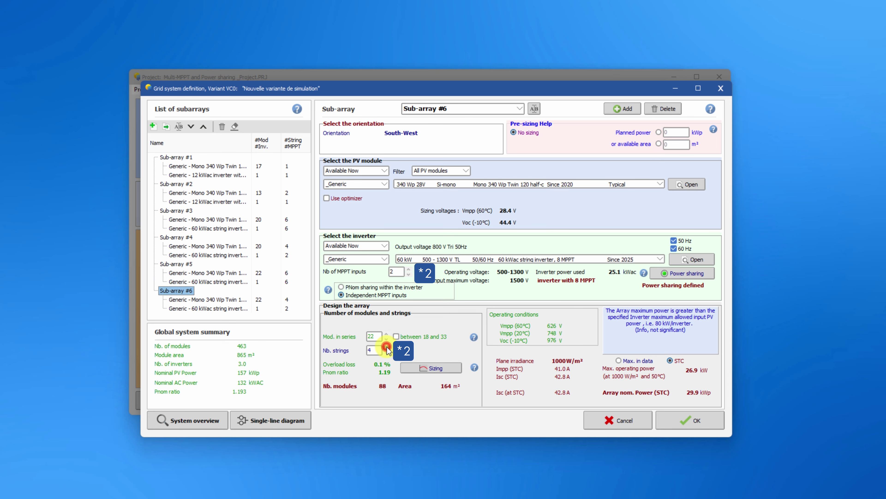
# Step: Review the power sharing definition of the 60 kWac inverter's configuration and close it
pyautogui.click(686, 274)
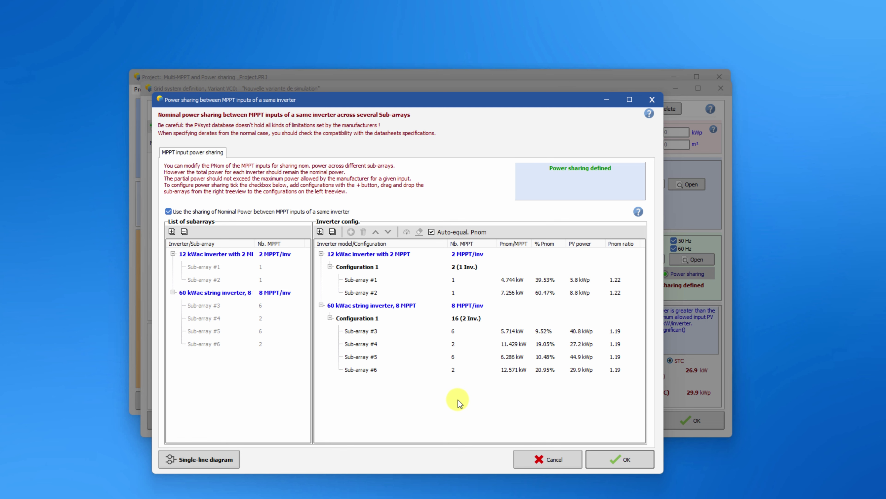
pyautogui.click(614, 457)
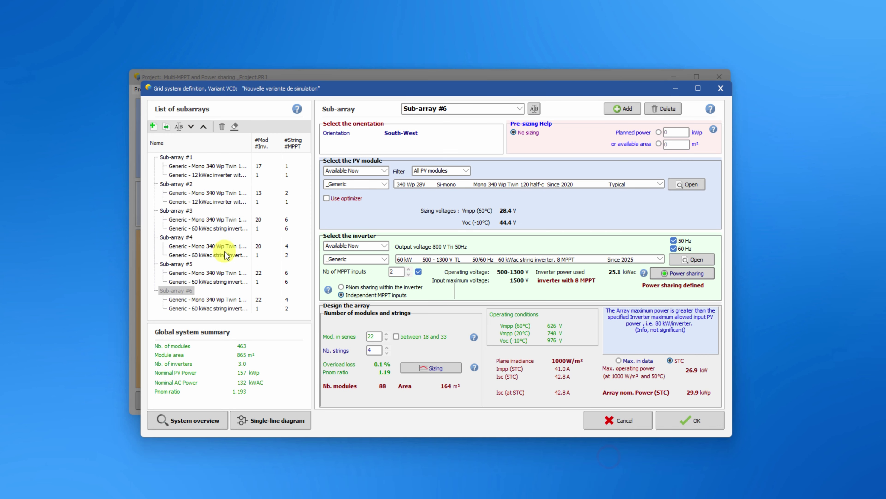
# Step: Duplicate Sub-array #6 as Sub-array #7 and set it to 6 MPPT inputs, 20 modules in series and 6 strings
pyautogui.click(165, 126)
pyautogui.doubleClick(408, 269)
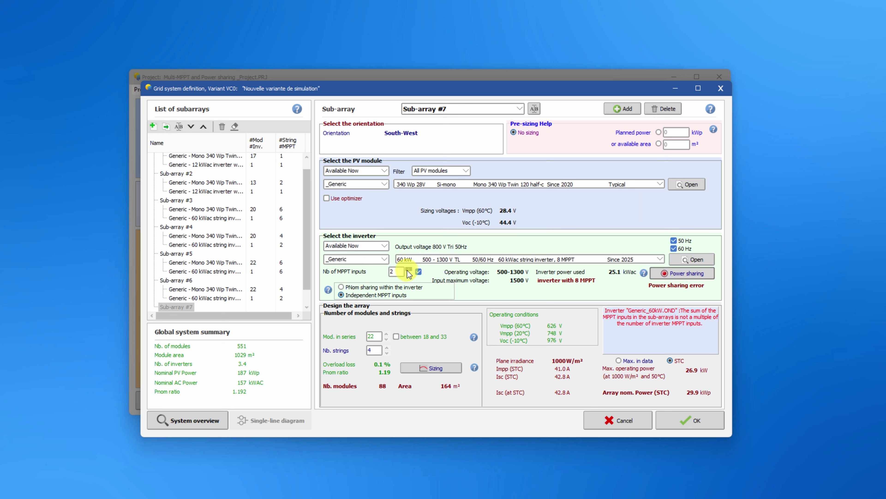
pyautogui.doubleClick(409, 270)
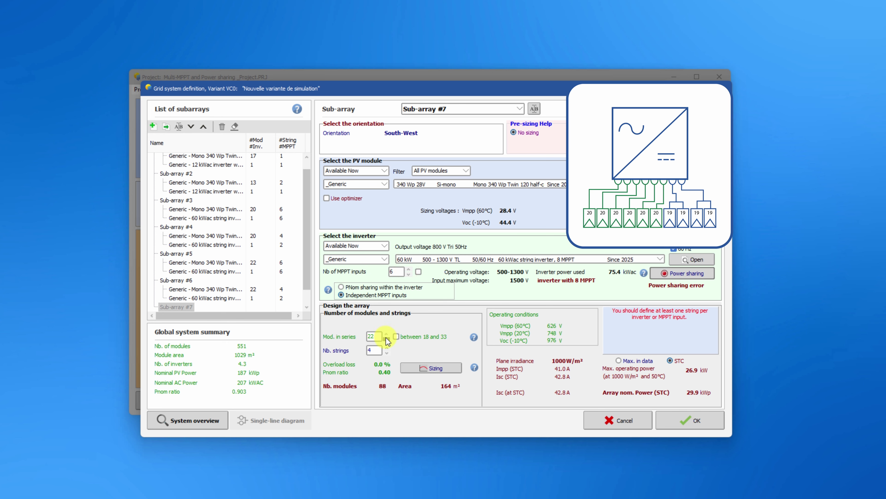
pyautogui.doubleClick(387, 348)
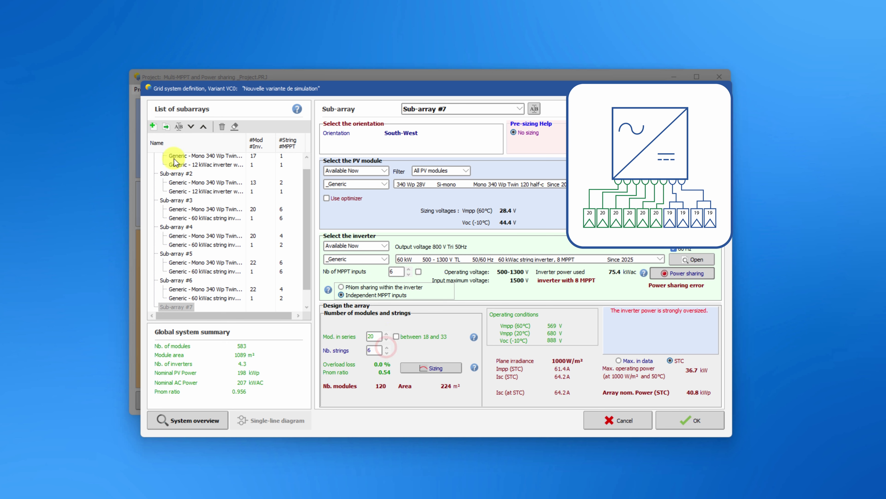
# Step: Duplicate Sub-array #7 as Sub-array #8 and set it to 2 MPPT inputs, 19 modules in series and 4 strings
pyautogui.click(166, 126)
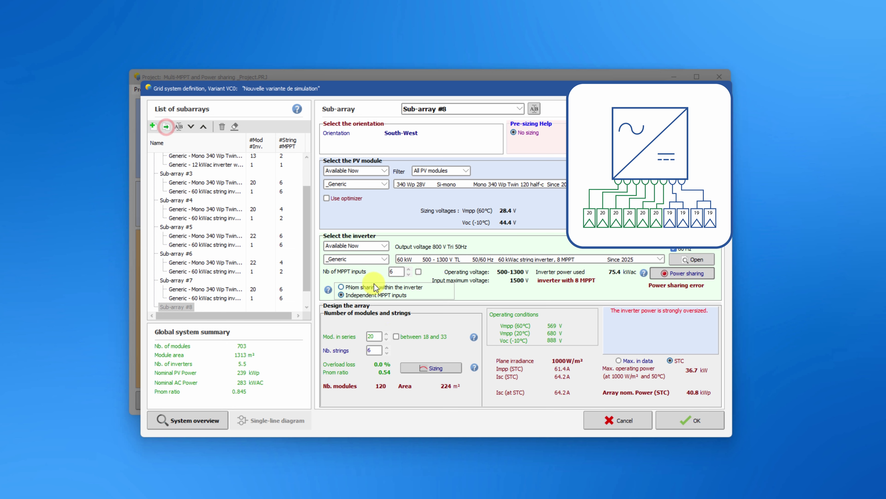
pyautogui.doubleClick(408, 274)
pyautogui.doubleClick(408, 274)
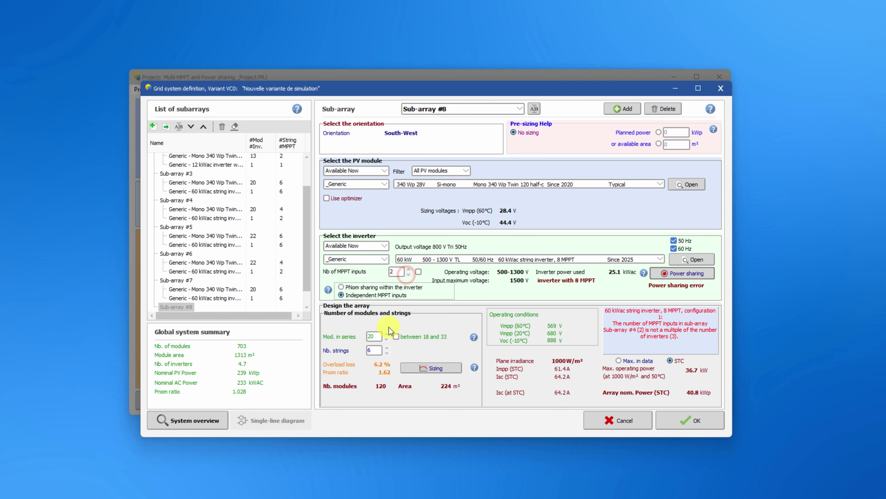
pyautogui.click(387, 339)
pyautogui.doubleClick(386, 352)
# Step: Add a second power sharing configuration for the 60 kWac string inverter and move Sub-arrays #7 and #8 into it
pyautogui.click(673, 274)
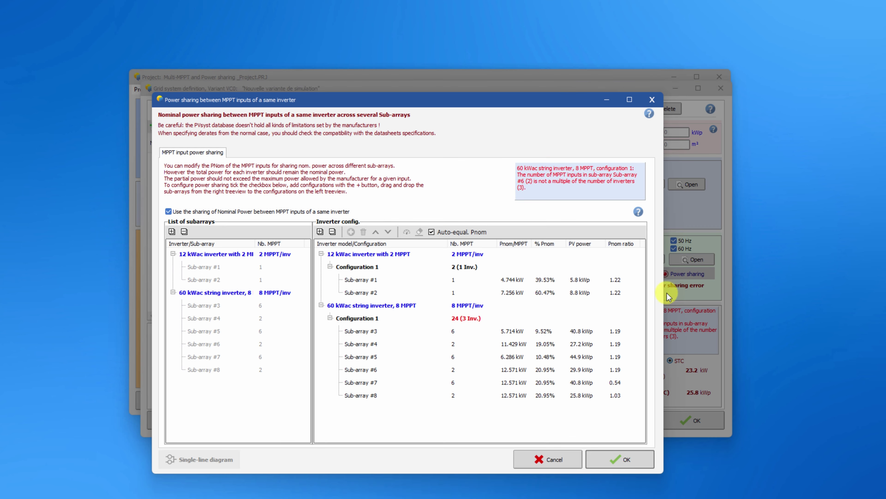
pyautogui.click(369, 319)
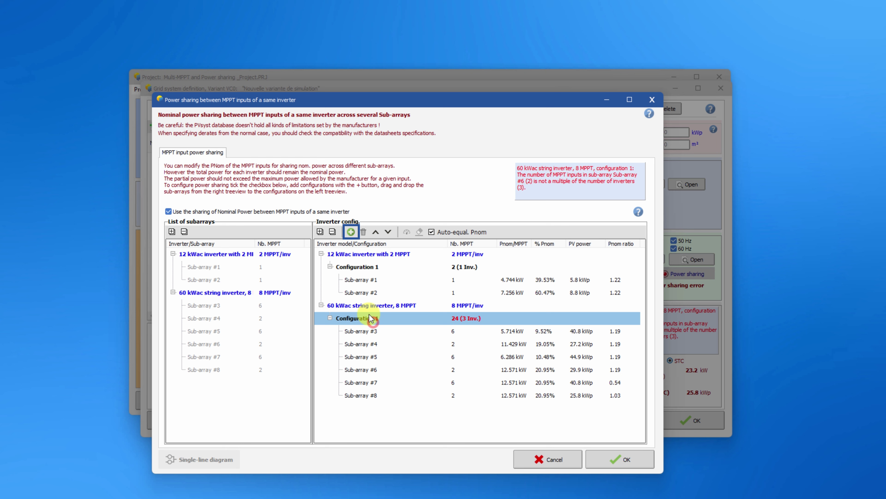
pyautogui.click(352, 232)
pyautogui.moveTo(364, 395)
pyautogui.mouseDown()
pyautogui.moveTo(366, 408)
pyautogui.moveTo(367, 395)
pyautogui.mouseUp()
pyautogui.click(365, 382)
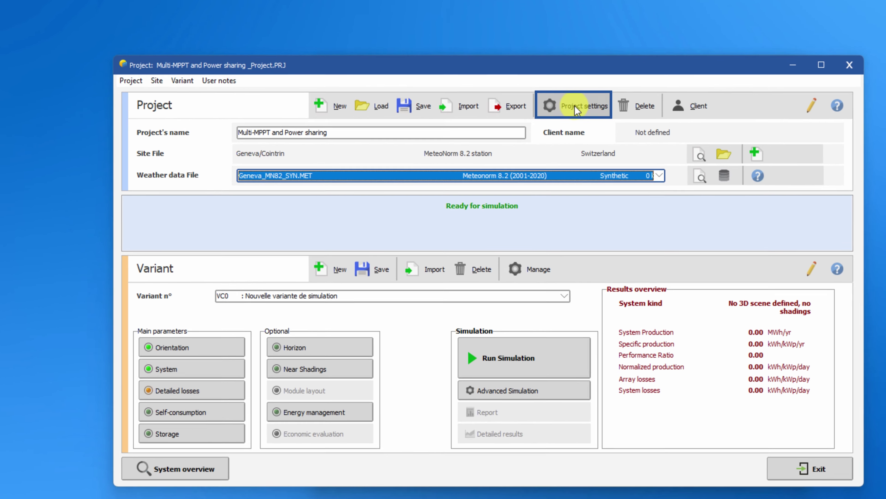
# Step: Set the project's overload loss limit for design to 15 % and save the project under its existing name
pyautogui.click(575, 106)
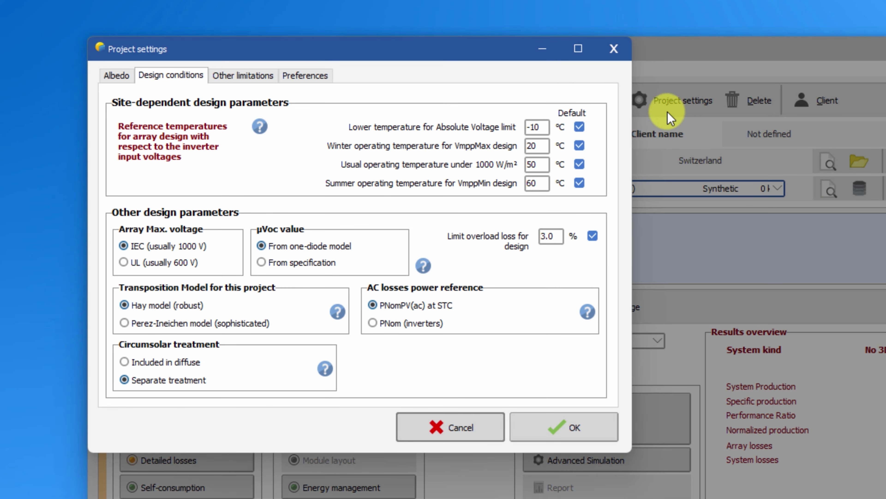
pyautogui.doubleClick(555, 236)
pyautogui.write('1')
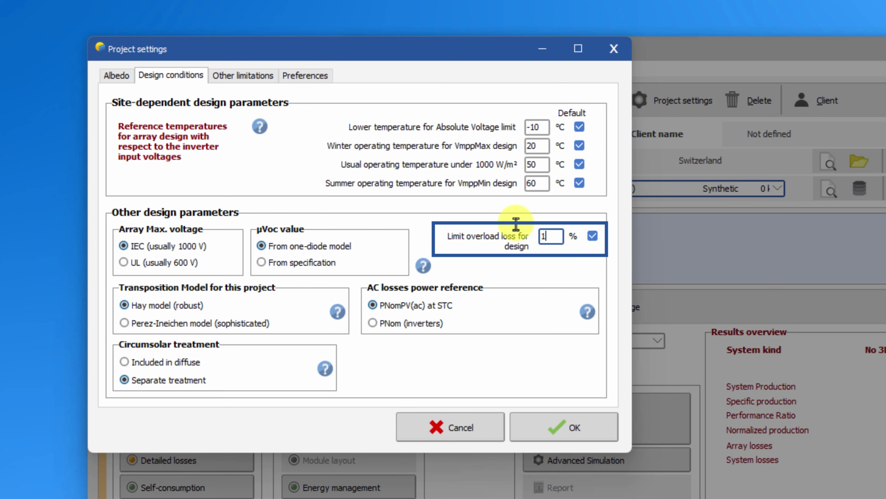
pyautogui.write('5')
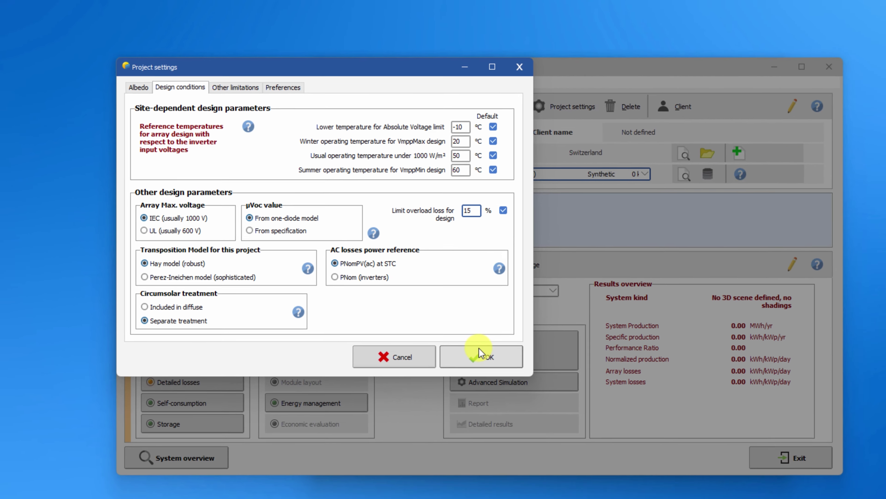
pyautogui.click(563, 427)
pyautogui.click(382, 109)
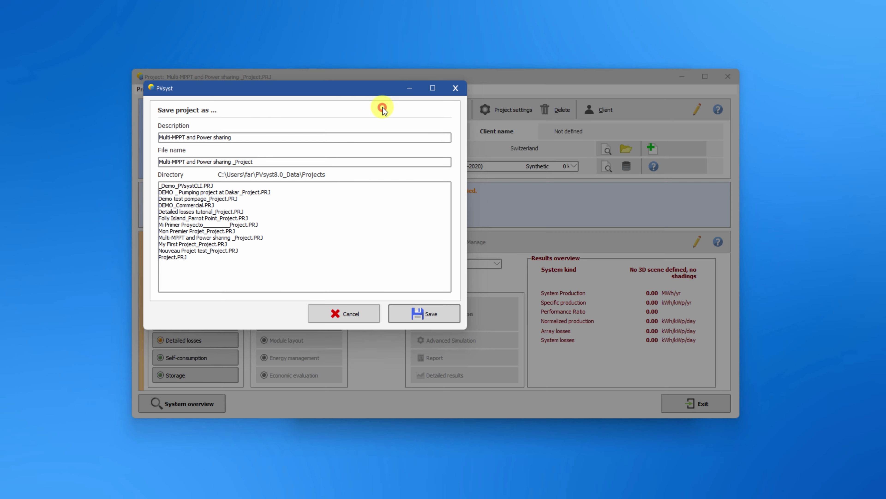
pyautogui.click(426, 310)
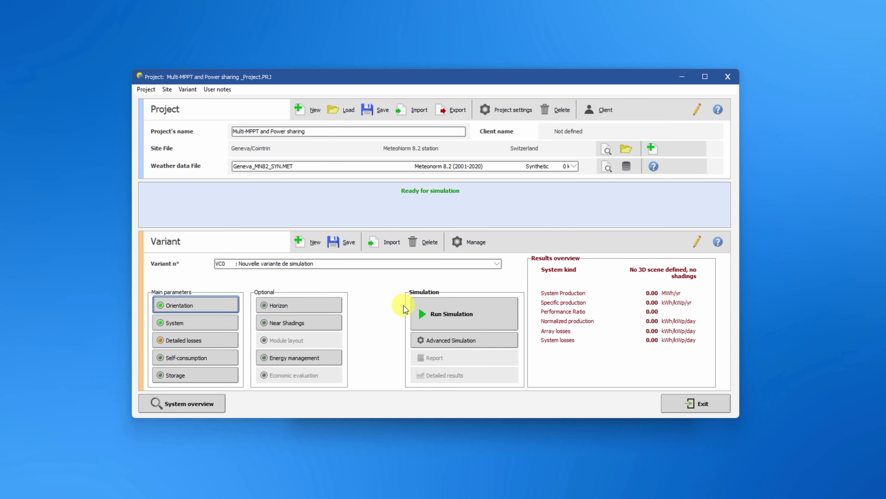
# Step: Add a second fixed tilted plane orientation with an azimuth of -30° and name it South-East
pyautogui.click(199, 306)
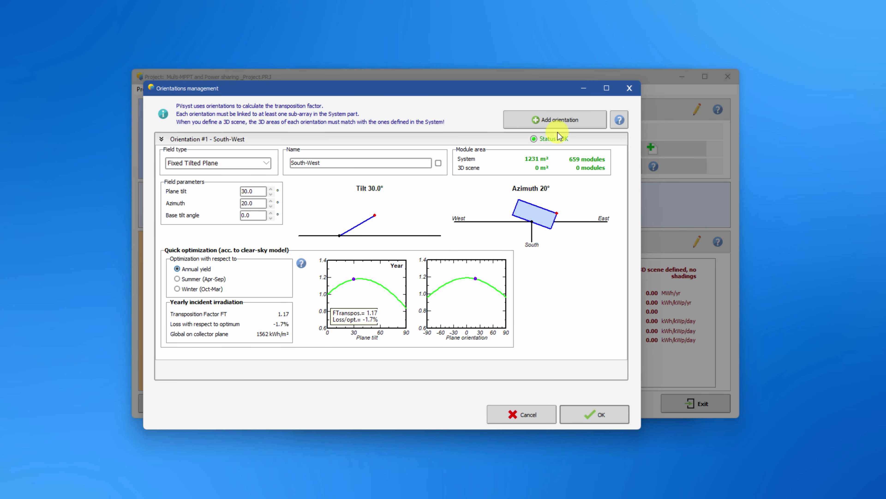
pyautogui.click(558, 124)
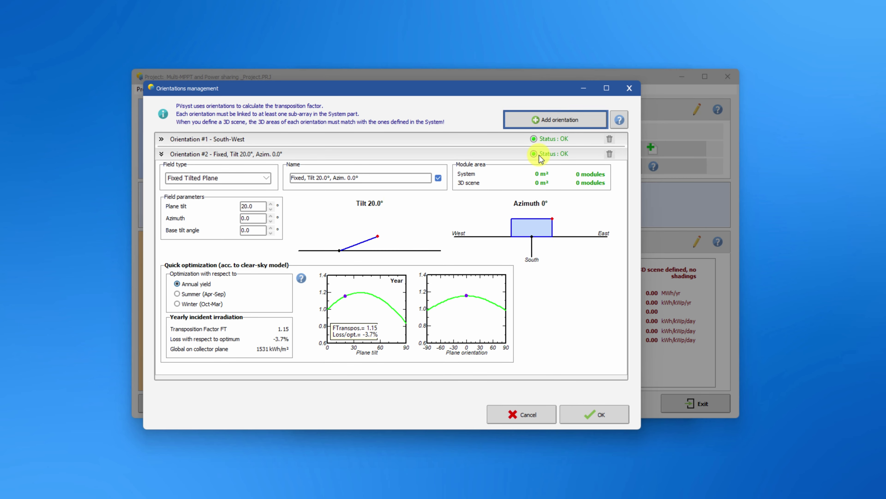
pyautogui.doubleClick(252, 218)
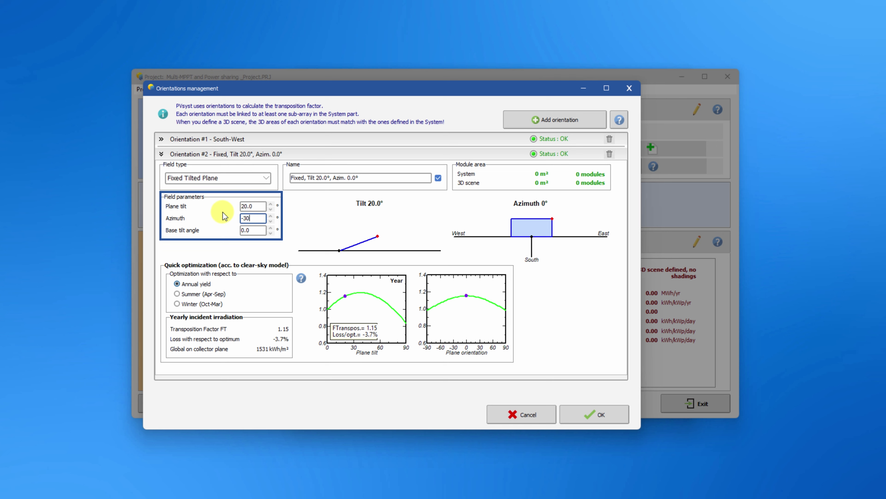
pyautogui.moveTo(381, 177); pyautogui.dragTo(303, 170)
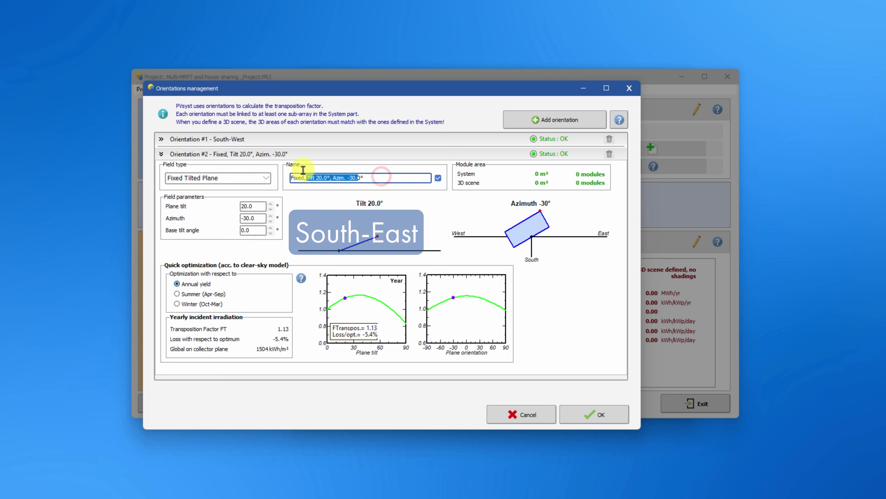
pyautogui.moveTo(377, 175); pyautogui.dragTo(286, 171)
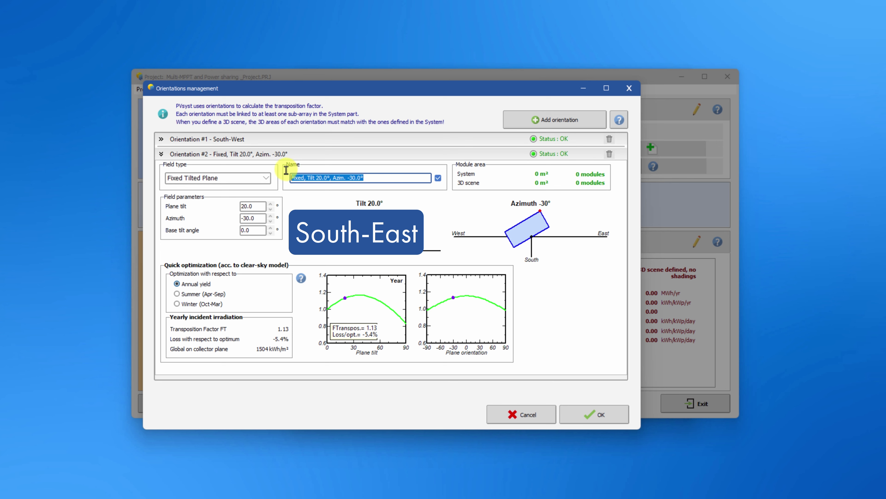
pyautogui.write('South-East')
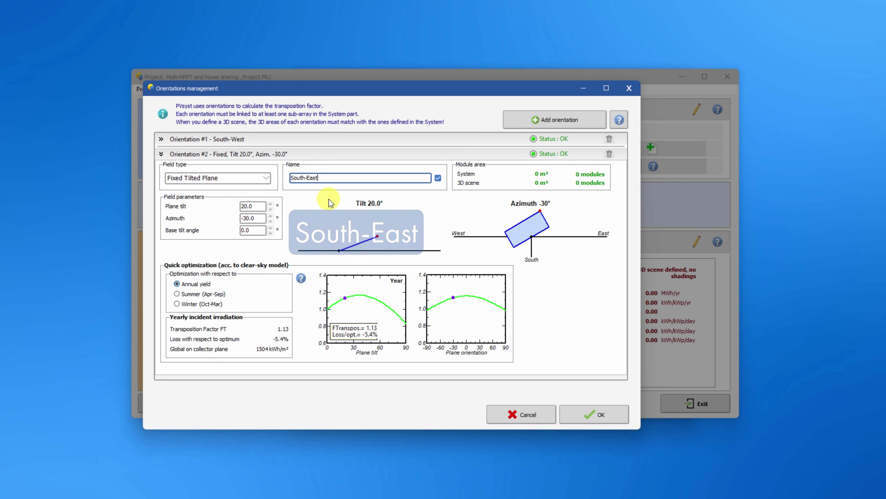
pyautogui.press('Return')
pyautogui.click(568, 413)
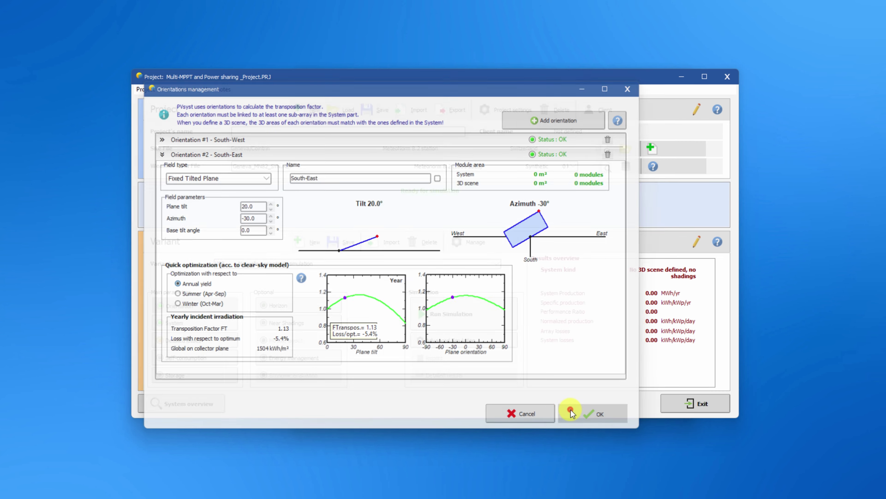
# Step: Assign Sub-array #2 to orientation #2: South-East in the grid system definition
pyautogui.click(195, 319)
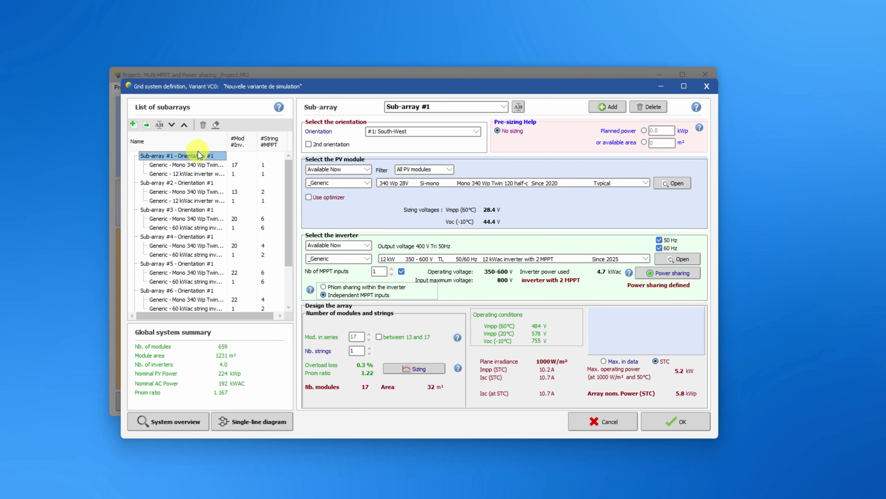
pyautogui.click(196, 183)
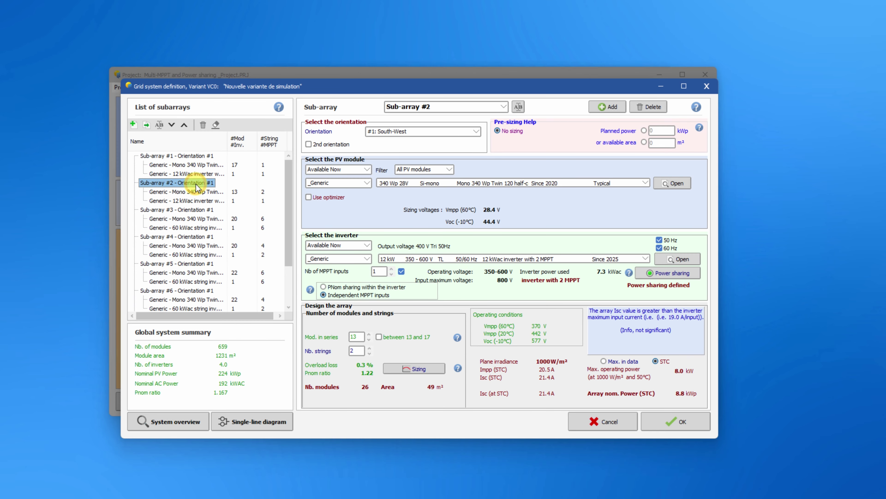
pyautogui.click(476, 132)
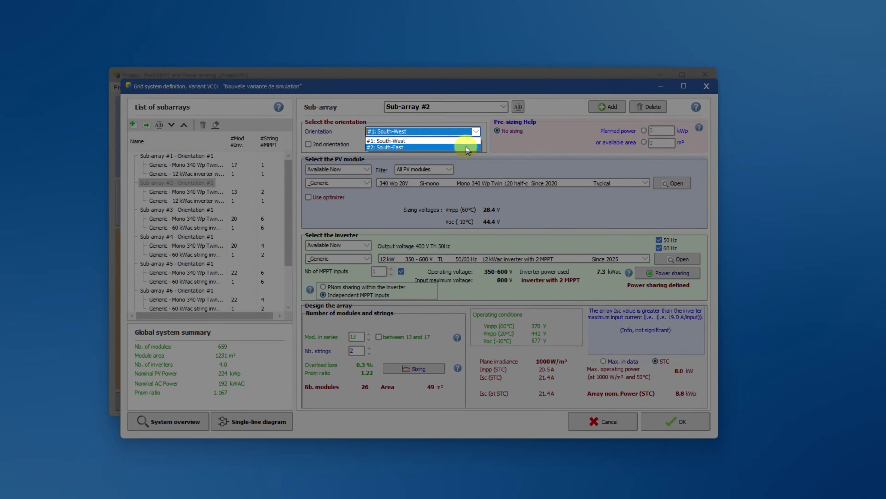
pyautogui.click(466, 147)
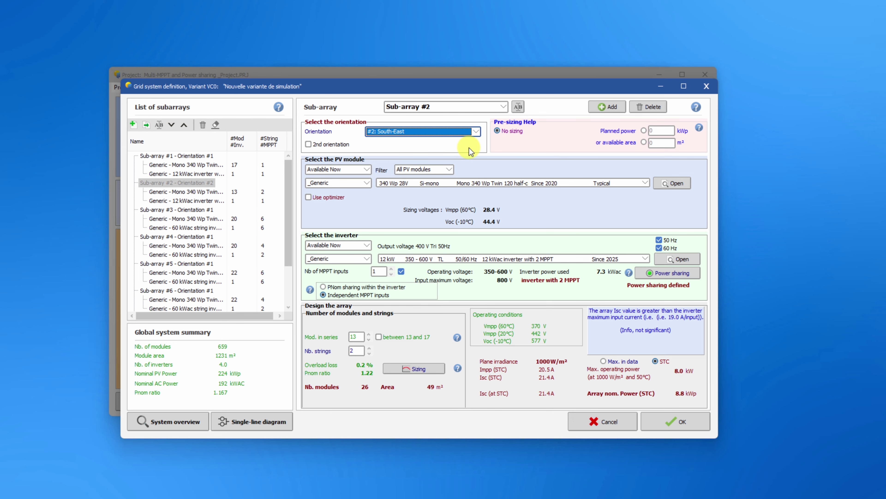
# Step: Enable nominal power sharing during the day for double orientation between Sub-arrays #1 and #2 of the 12 kWac inverter
pyautogui.click(647, 275)
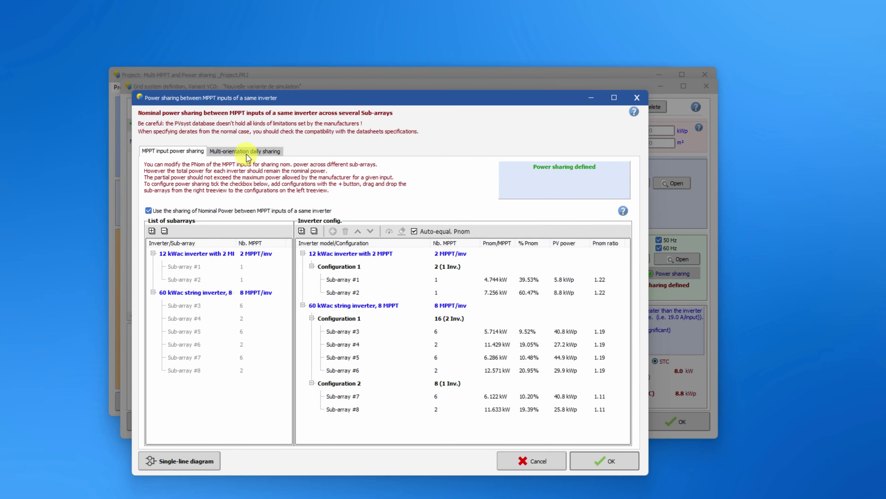
pyautogui.click(246, 153)
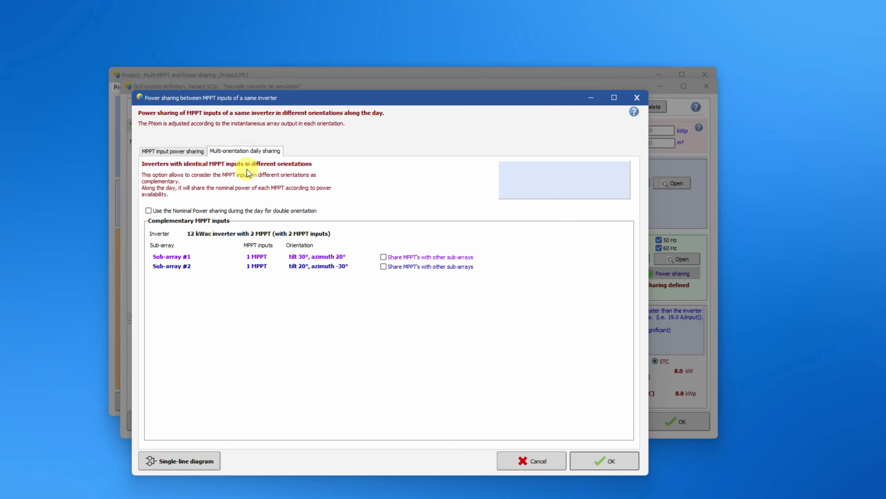
pyautogui.click(148, 210)
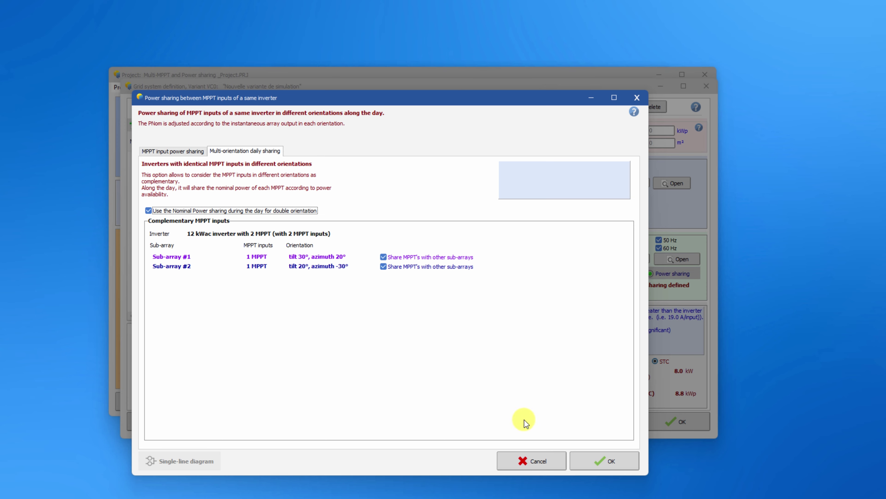
pyautogui.click(596, 466)
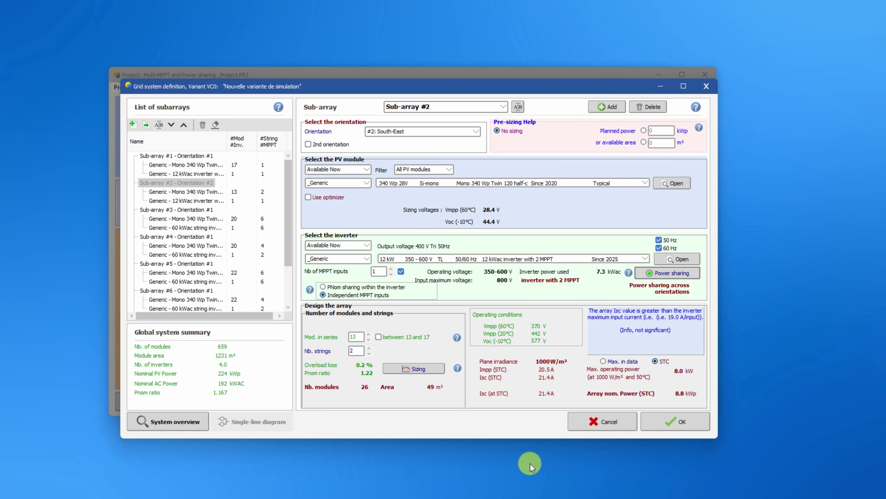